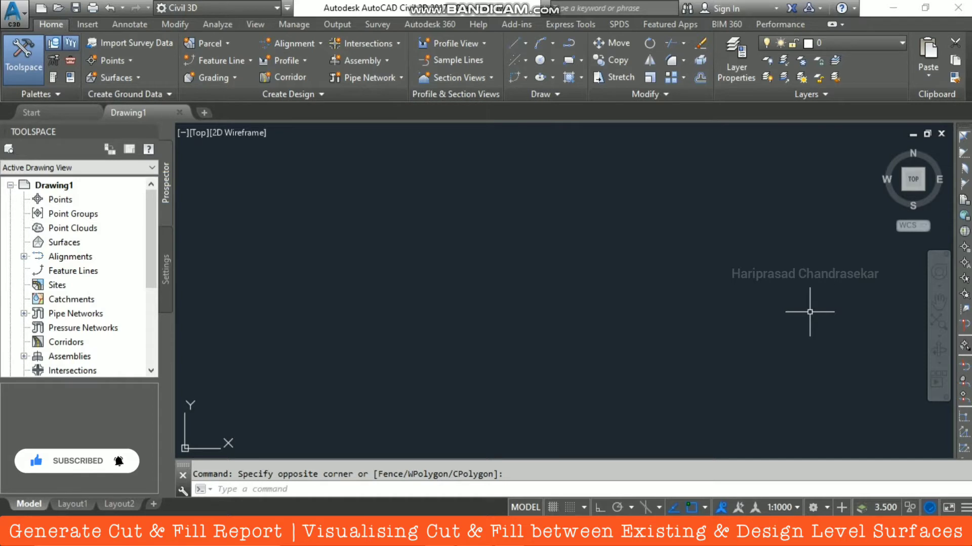
# - Create a TIN surface named Existing Surface on layer C-TOPO
pyautogui.click(71, 243)
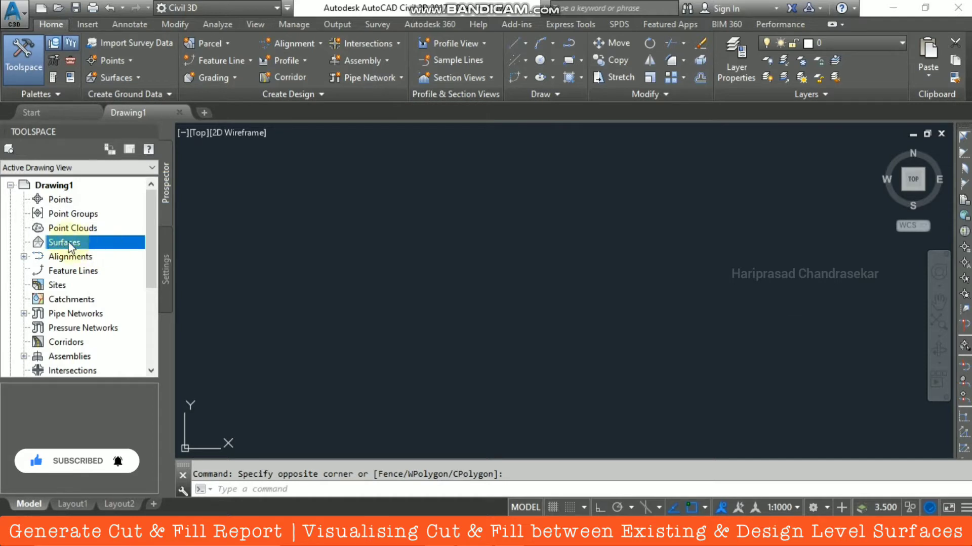
pyautogui.rightClick(74, 243)
pyautogui.click(127, 250)
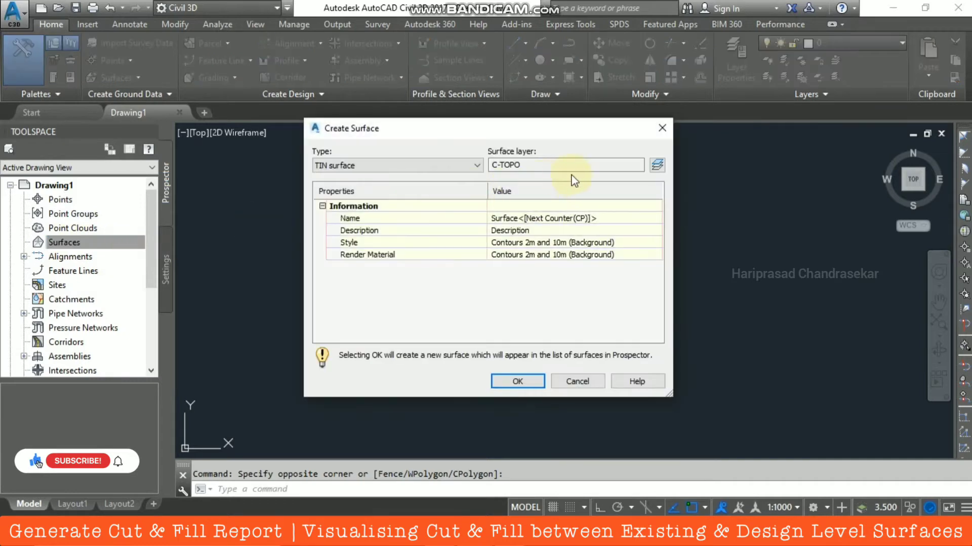
pyautogui.click(617, 222)
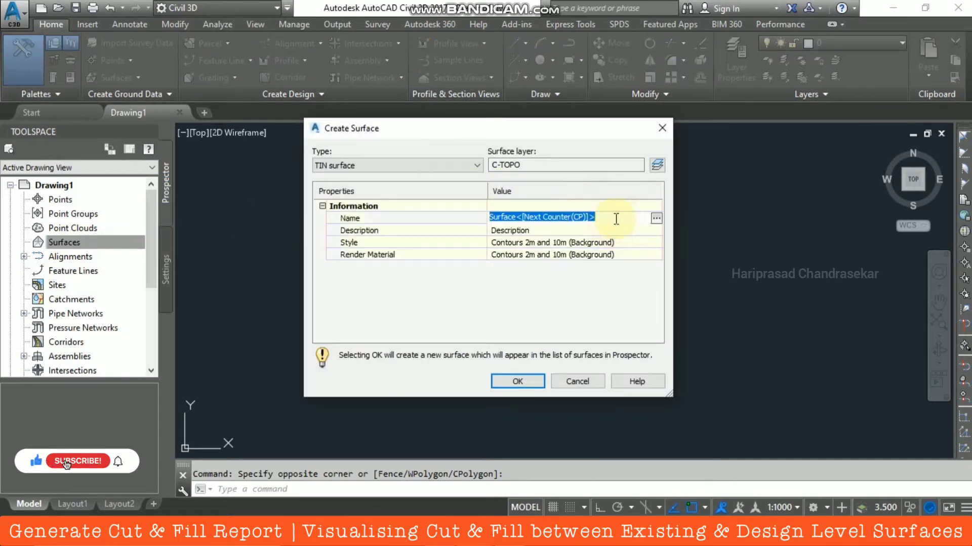
pyautogui.write('Existing Surface')
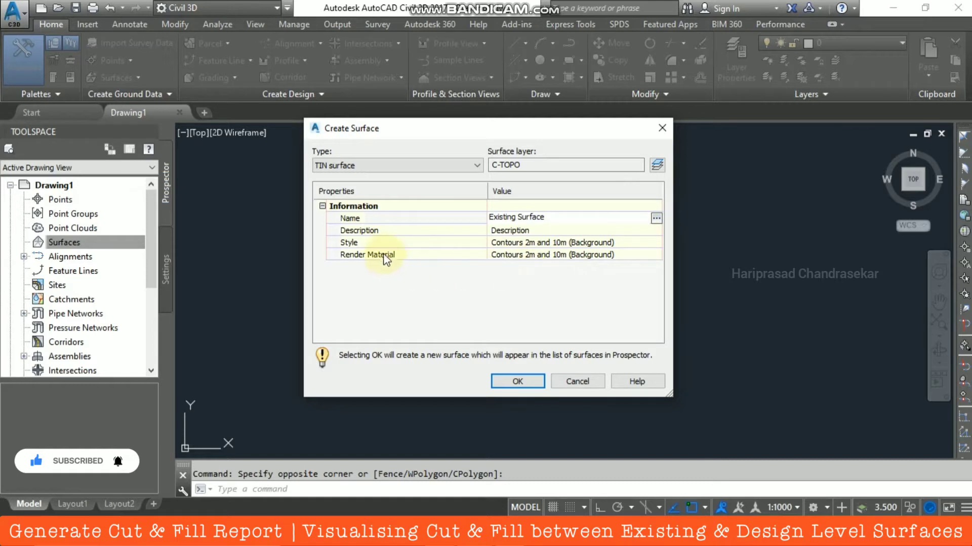
pyautogui.click(530, 379)
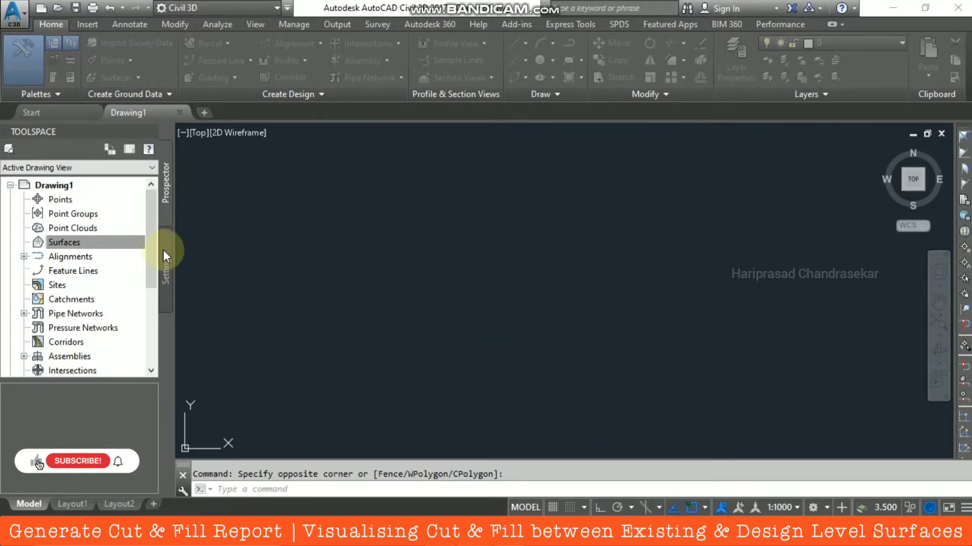
# - Expand the Existing Surface in the surface collection down to its definition items
pyautogui.click(31, 244)
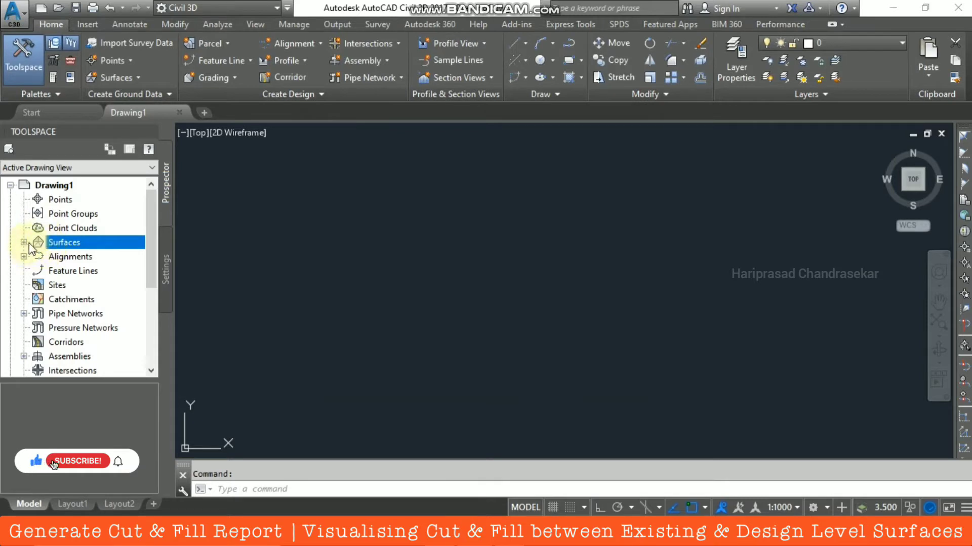
pyautogui.click(24, 242)
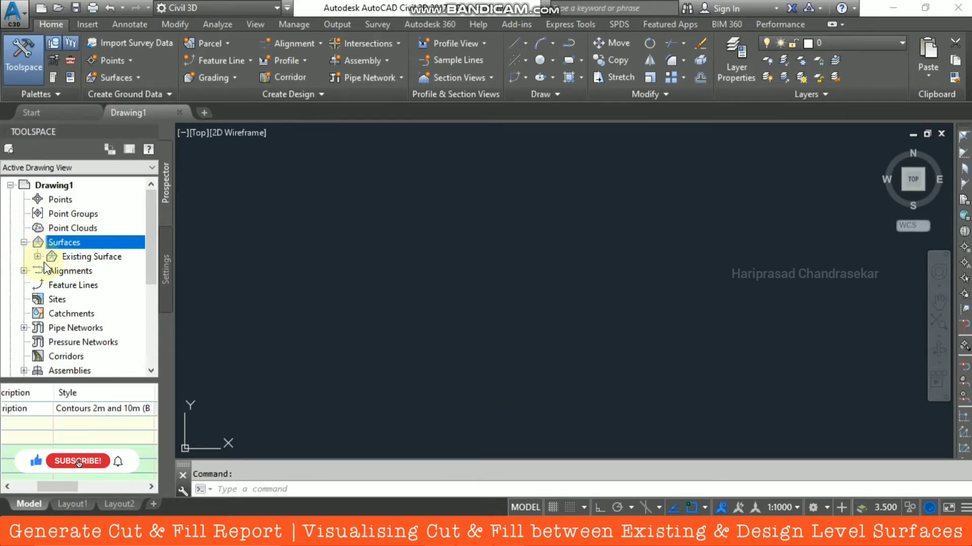
pyautogui.click(37, 256)
pyautogui.click(51, 299)
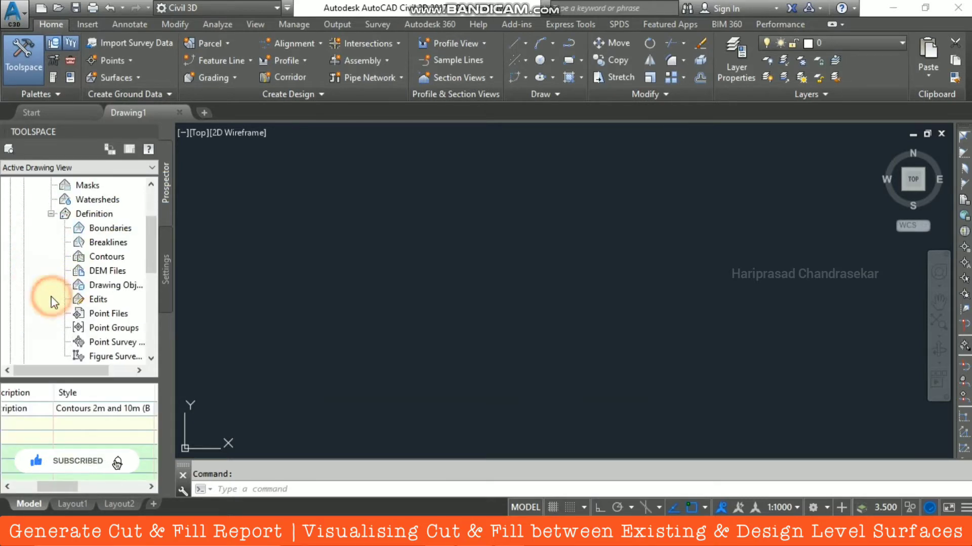
pyautogui.click(120, 329)
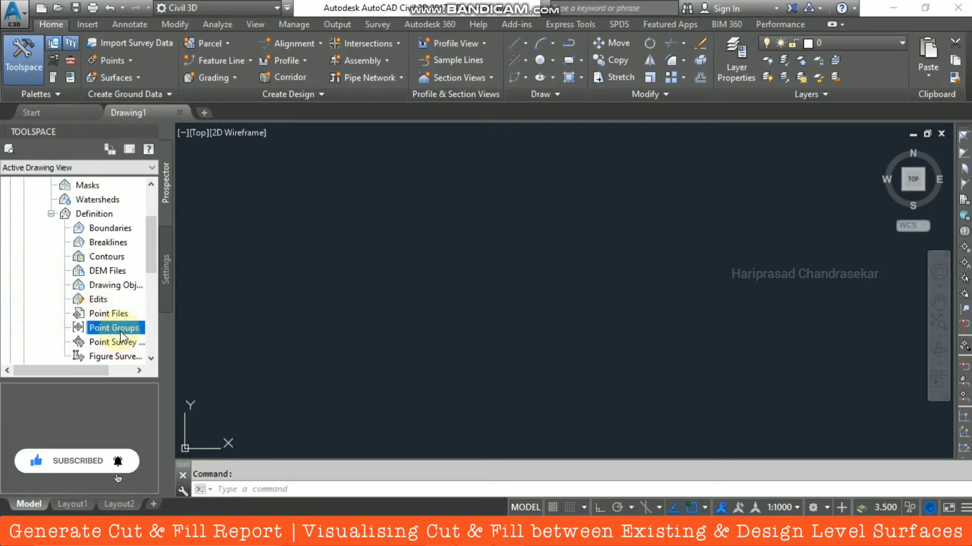
pyautogui.rightClick(123, 333)
pyautogui.rightClick(106, 327)
pyautogui.rightClick(105, 328)
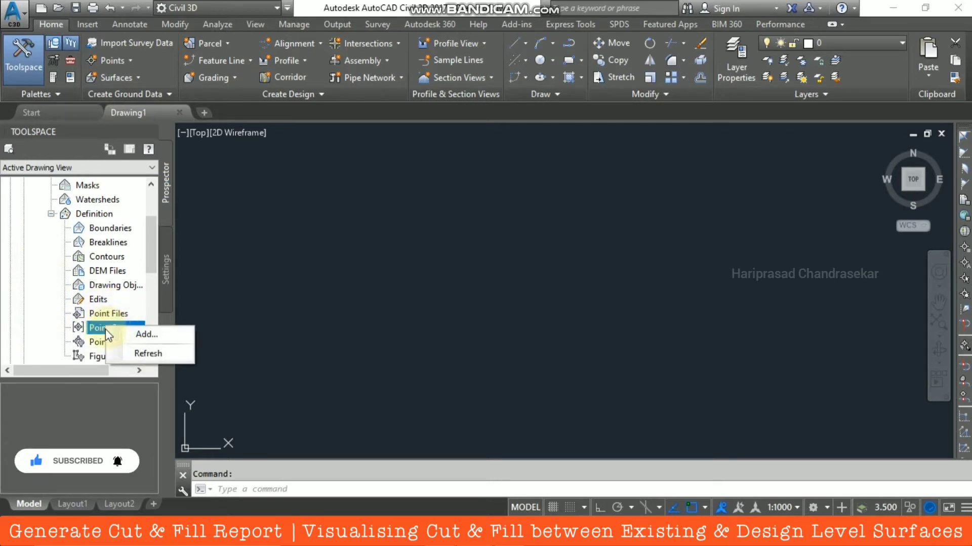
pyautogui.click(146, 335)
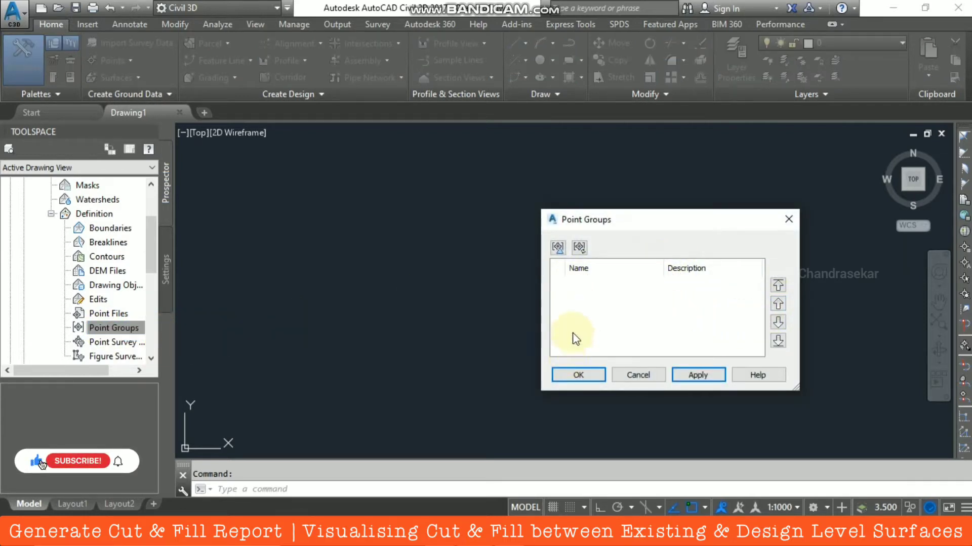
pyautogui.click(637, 374)
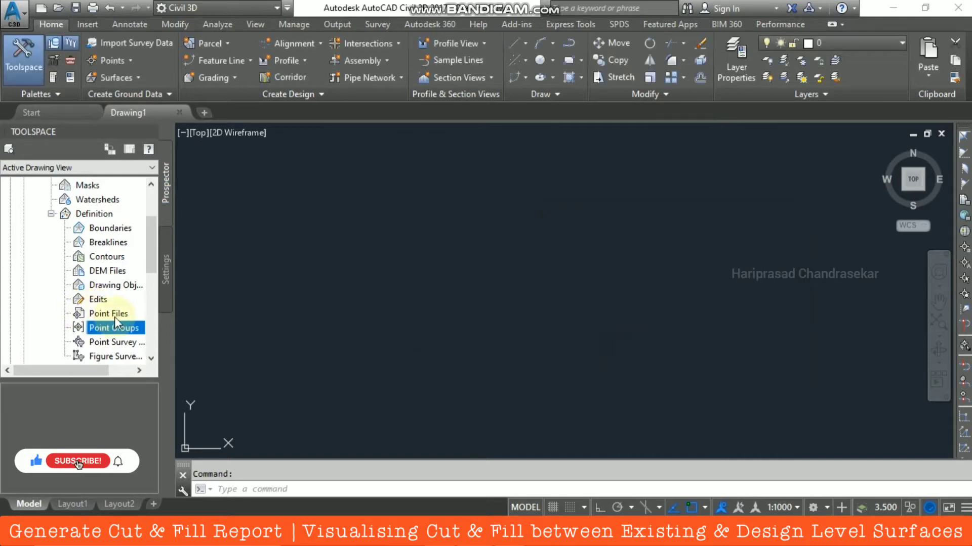
# - Select Area_GL Level from the Civil 3D Surfaces folder in Documents as a point file for the Existing Surface definition
pyautogui.click(120, 315)
pyautogui.rightClick(126, 313)
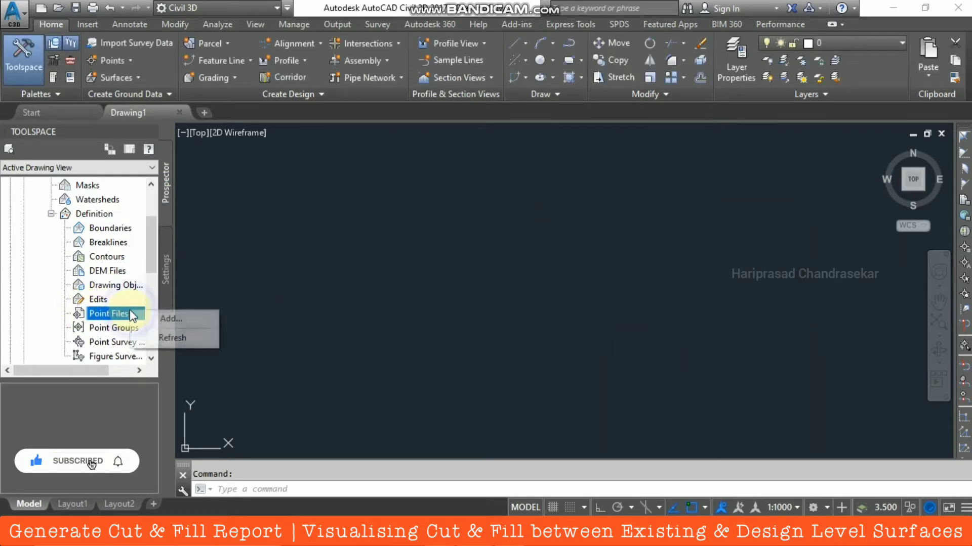
pyautogui.click(187, 318)
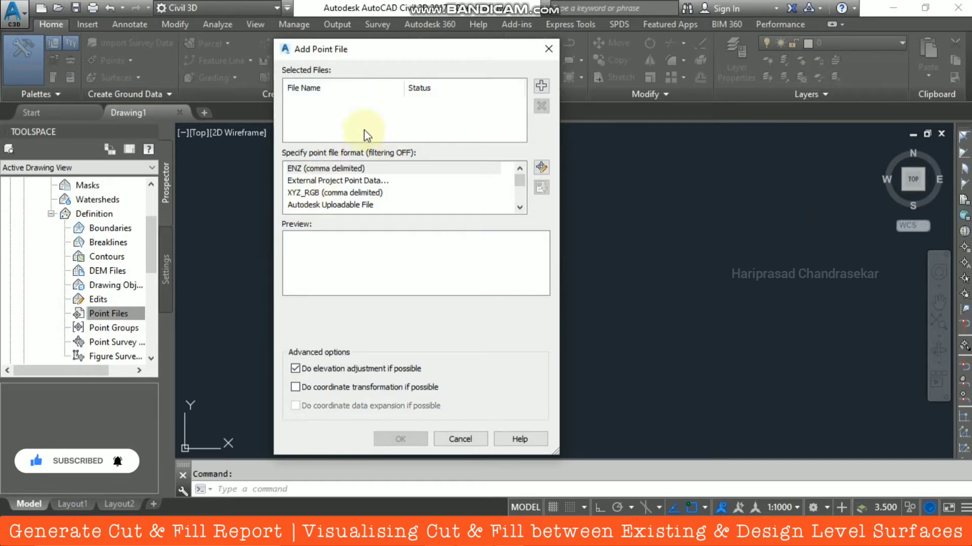
pyautogui.click(540, 89)
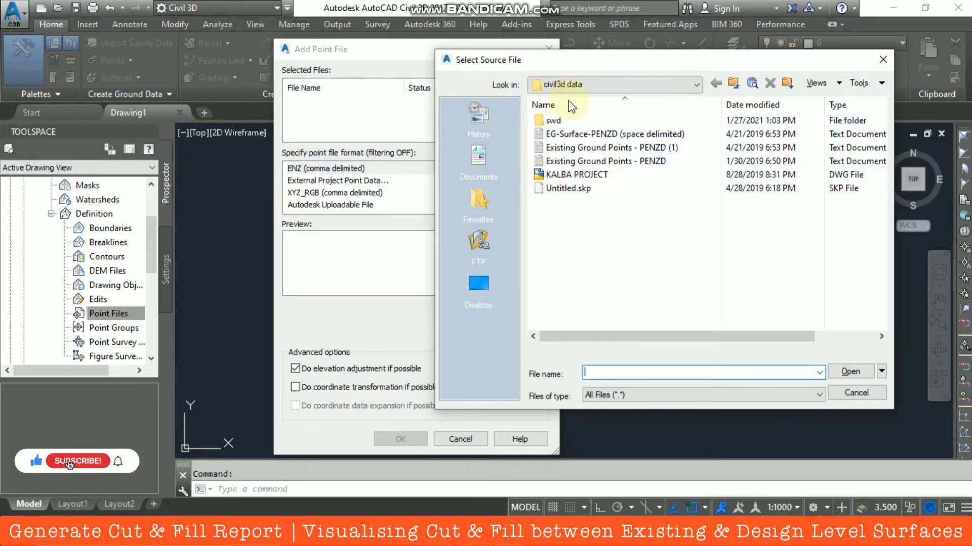
pyautogui.click(734, 84)
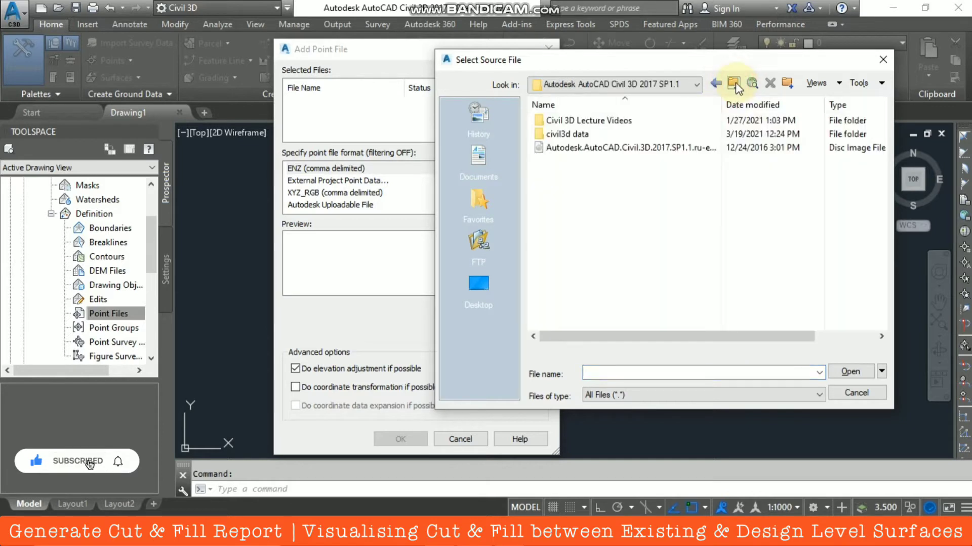
pyautogui.click(736, 84)
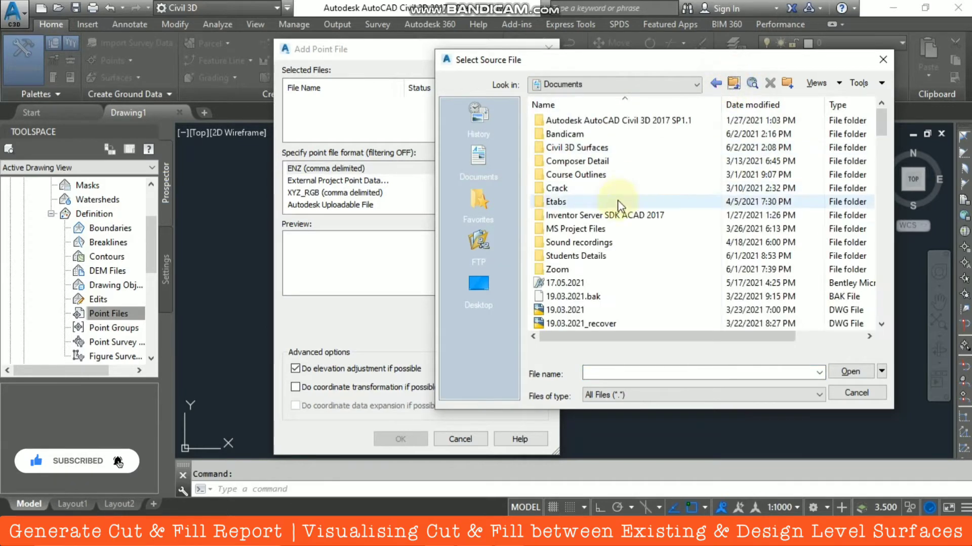
pyautogui.doubleClick(608, 149)
pyautogui.click(571, 121)
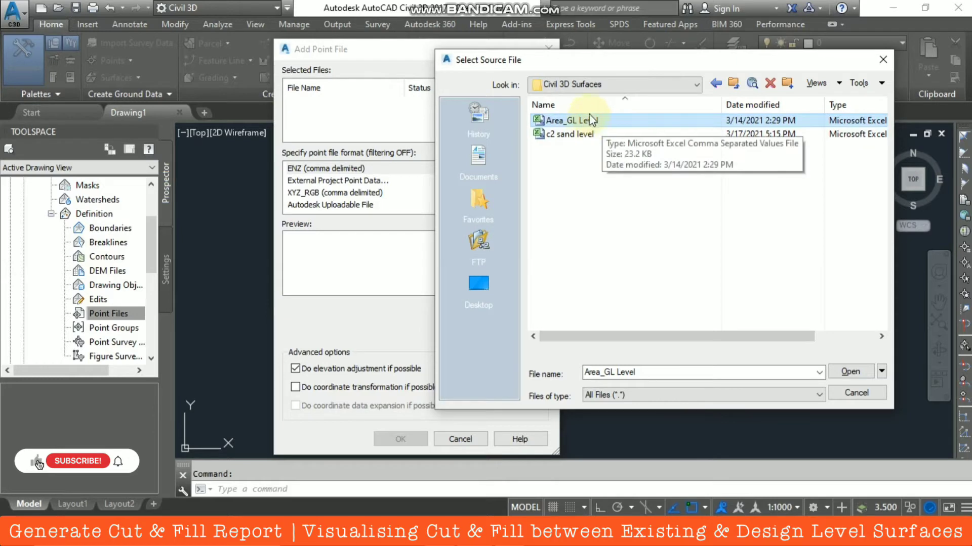
pyautogui.click(850, 372)
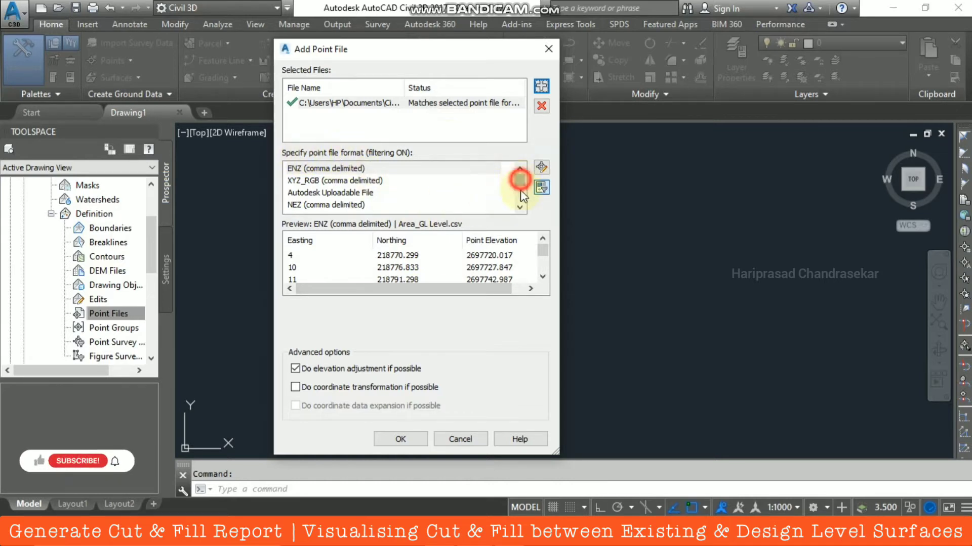
# - Set the point file format to PNEZD (comma delimited), check the data preview and add the file to the Existing Surface
pyautogui.moveTo(520, 181); pyautogui.dragTo(519, 196)
pyautogui.click(315, 205)
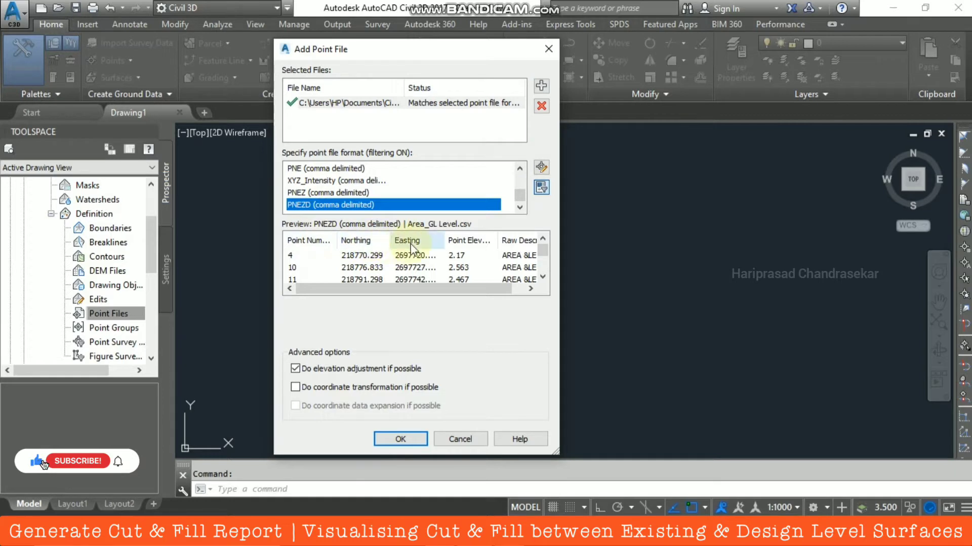
pyautogui.moveTo(471, 289); pyautogui.dragTo(317, 259)
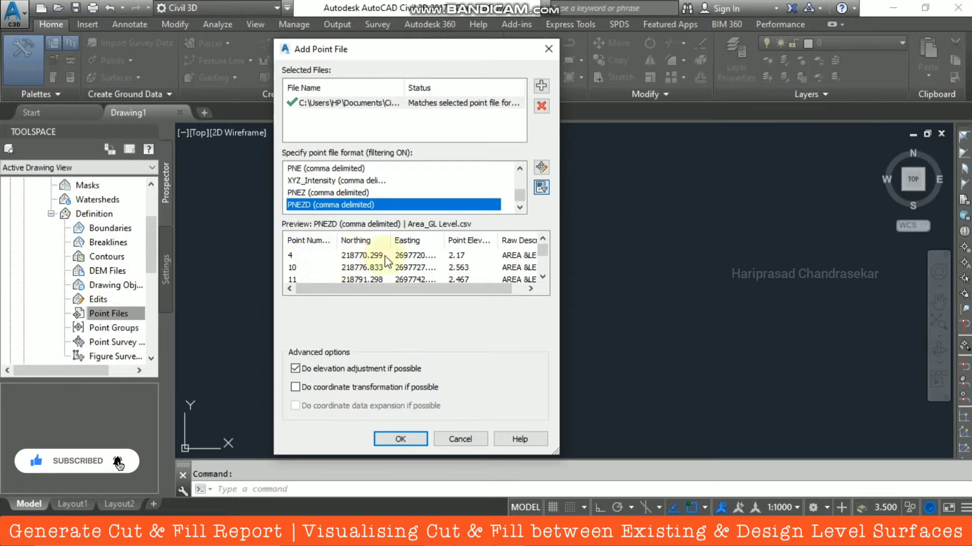
pyautogui.click(408, 441)
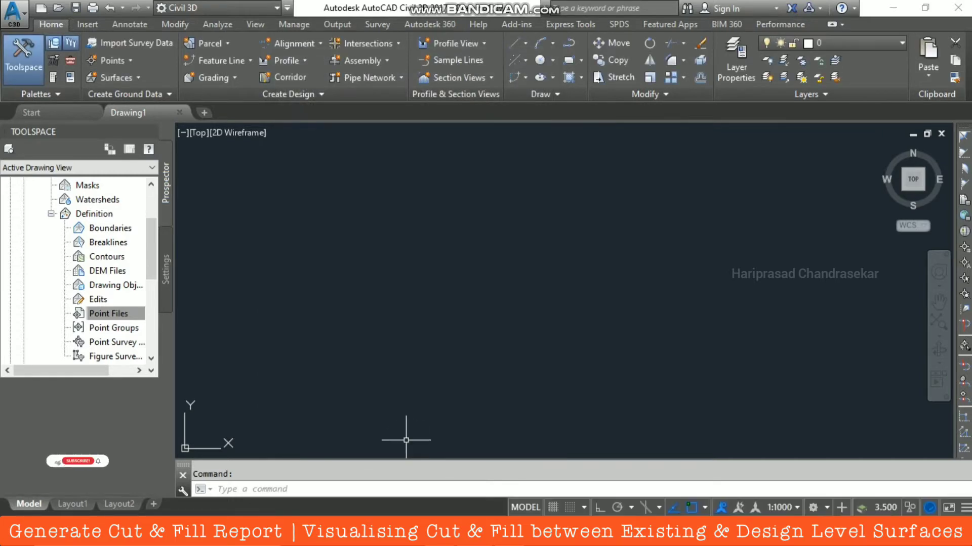
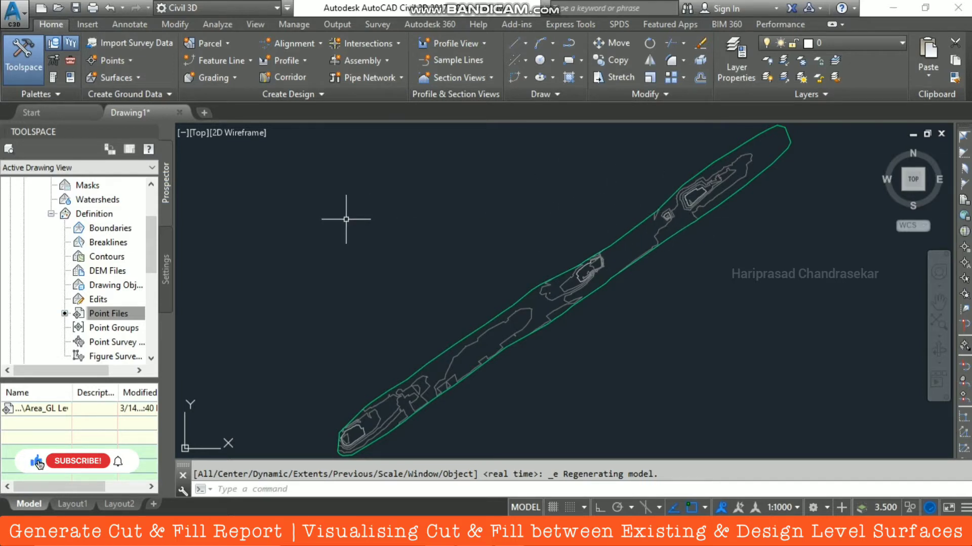
# - Create a second TIN surface named Design Surface
pyautogui.scroll(2, 74, 227)
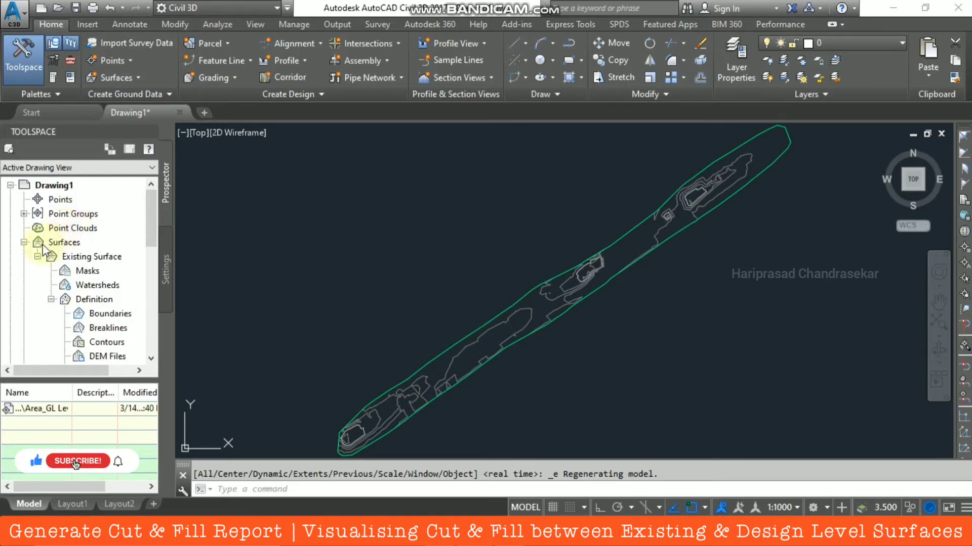
pyautogui.click(24, 243)
pyautogui.doubleClick(76, 243)
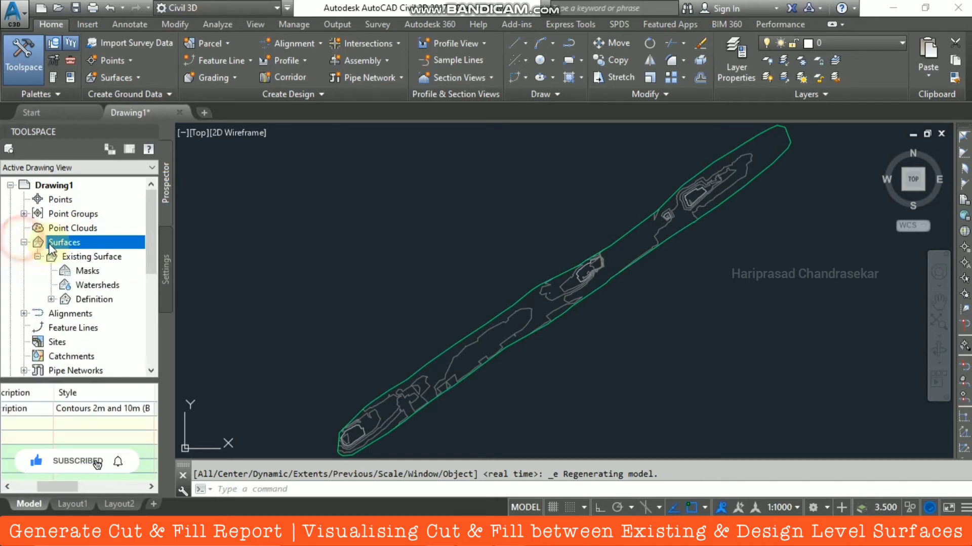
pyautogui.rightClick(84, 246)
pyautogui.click(147, 250)
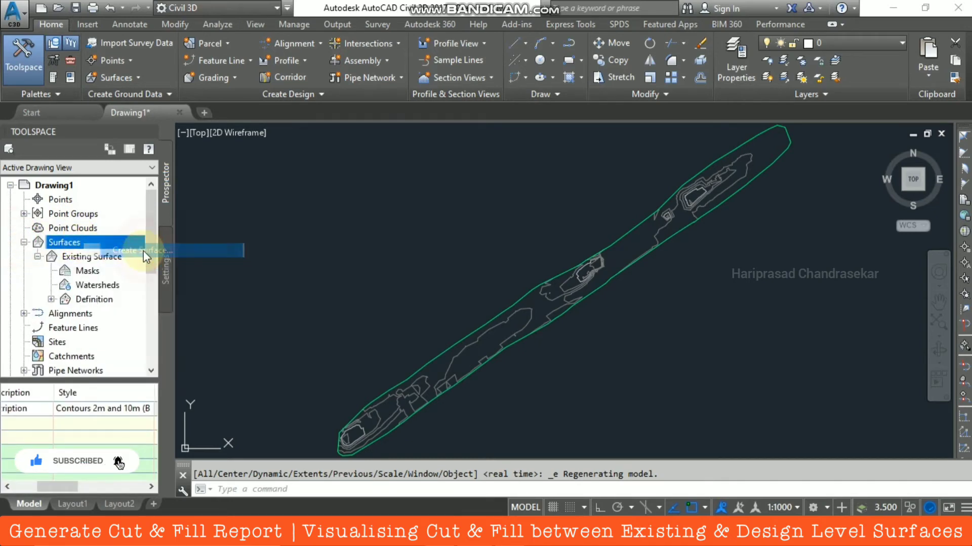
pyautogui.click(618, 218)
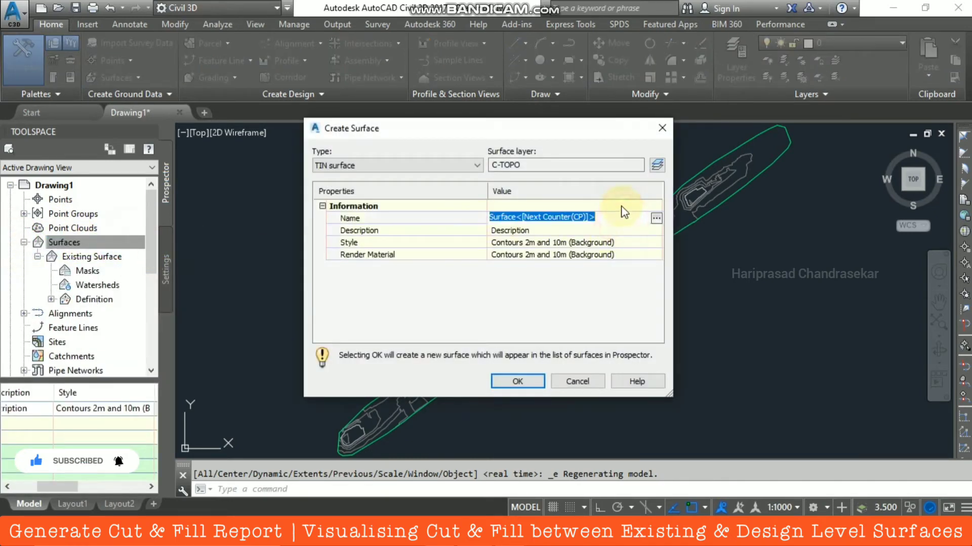
pyautogui.write('Design Surfac')
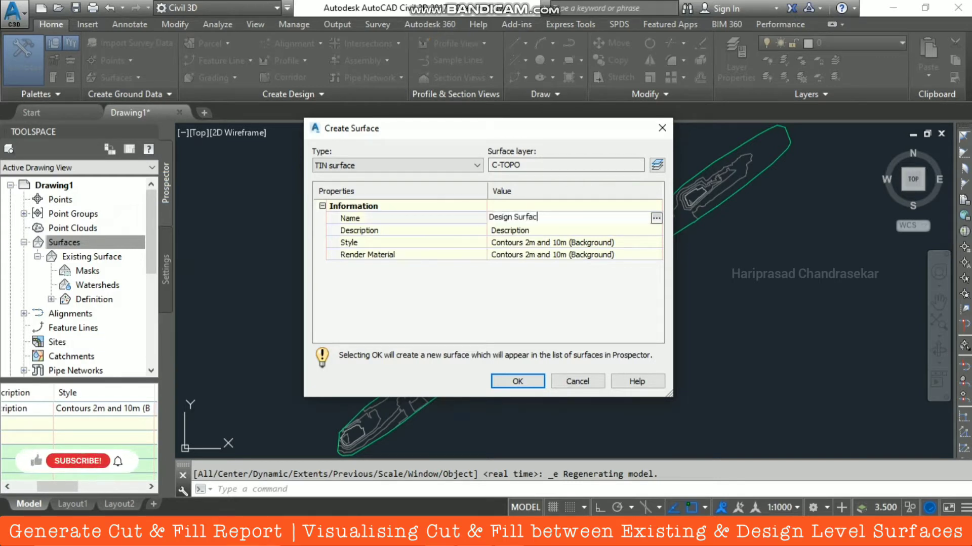
pyautogui.click(517, 381)
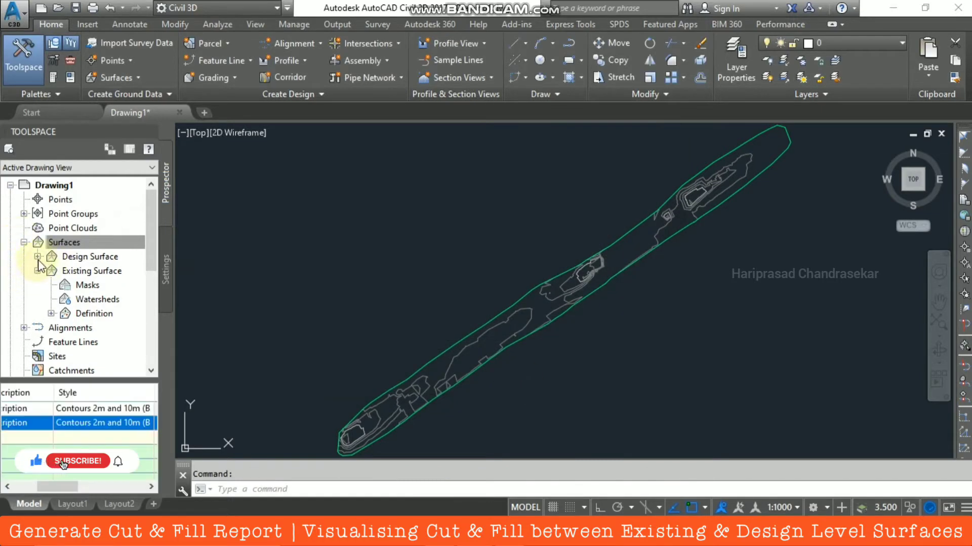
# - Select c2 sand level from the Civil 3D Surfaces folder as a point file for the Design Surface definition
pyautogui.click(37, 257)
pyautogui.click(52, 299)
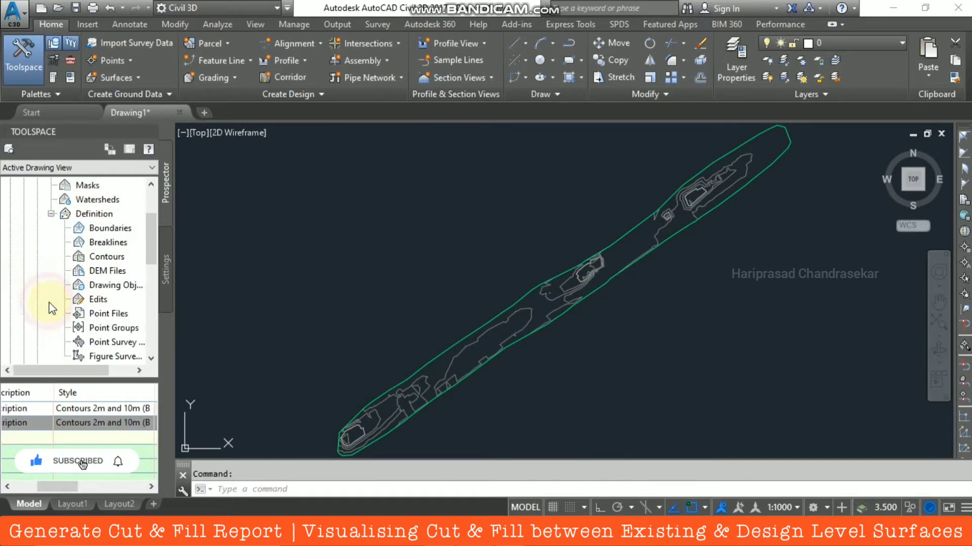
pyautogui.click(131, 314)
pyautogui.rightClick(133, 314)
pyautogui.click(160, 317)
pyautogui.click(541, 86)
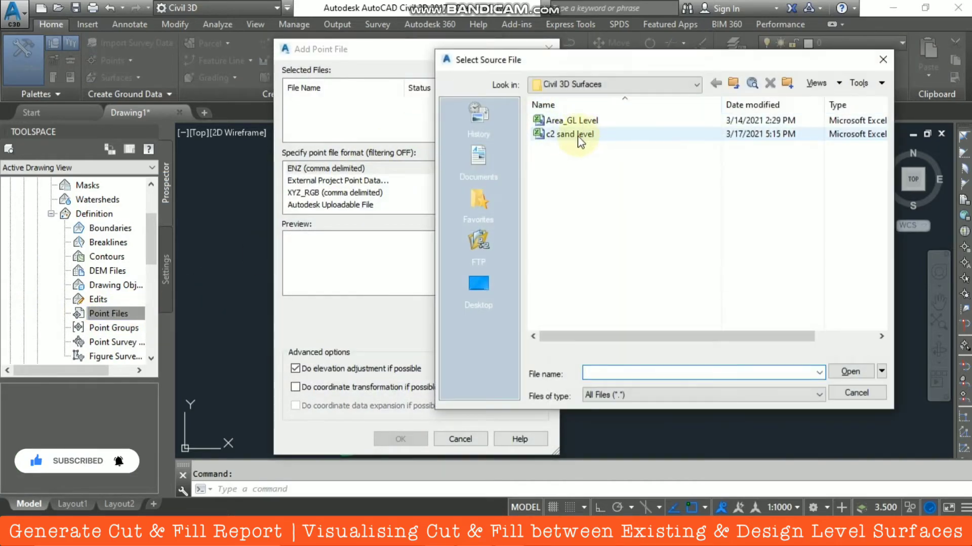
pyautogui.click(577, 135)
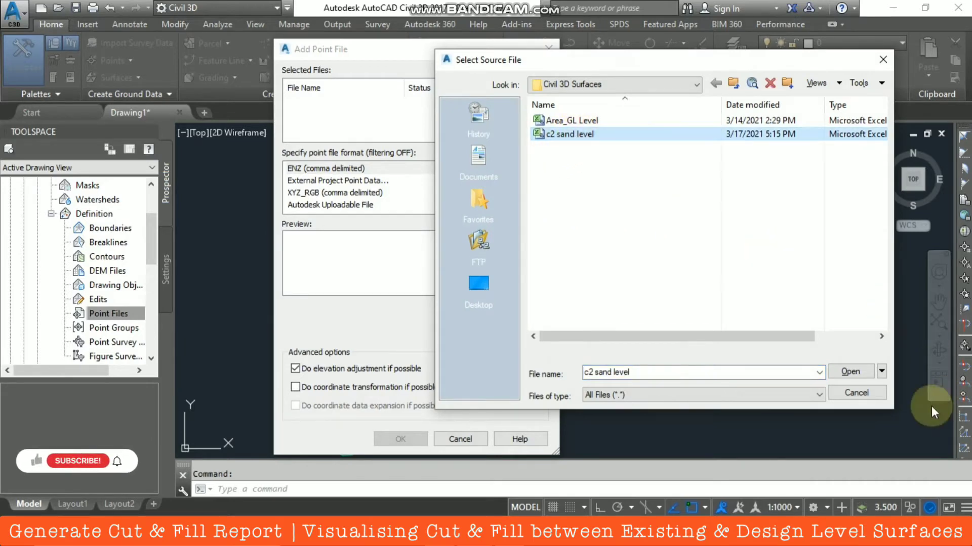
pyautogui.click(853, 373)
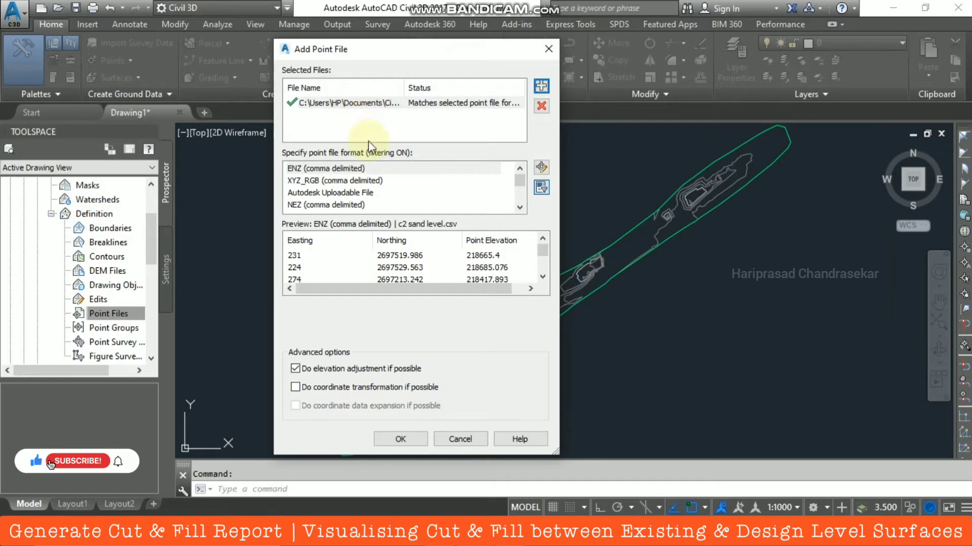
# - Set the point file format to PNEZD (comma delimited), check the data preview and add c2 sand level to the Design Surface
pyautogui.click(327, 203)
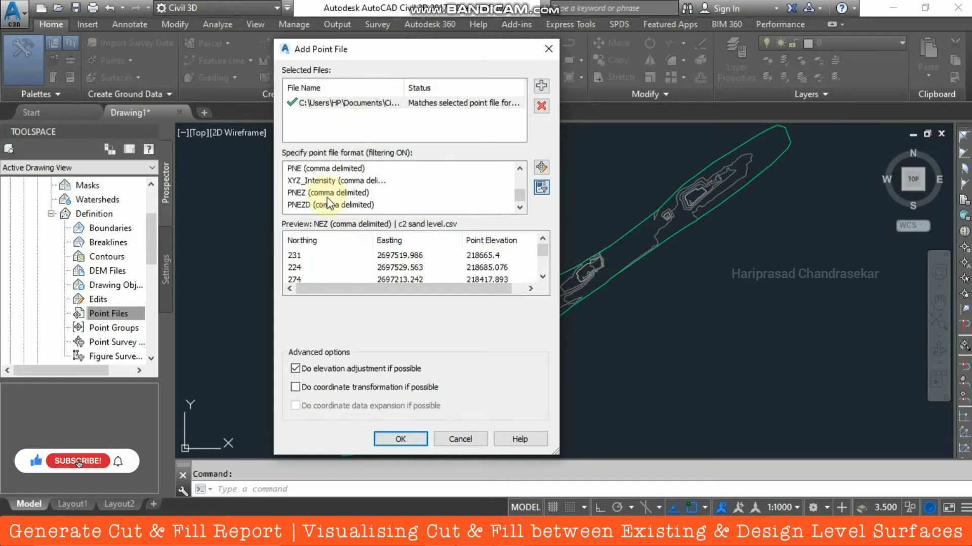
pyautogui.scroll(-2, 327, 197)
pyautogui.click(329, 204)
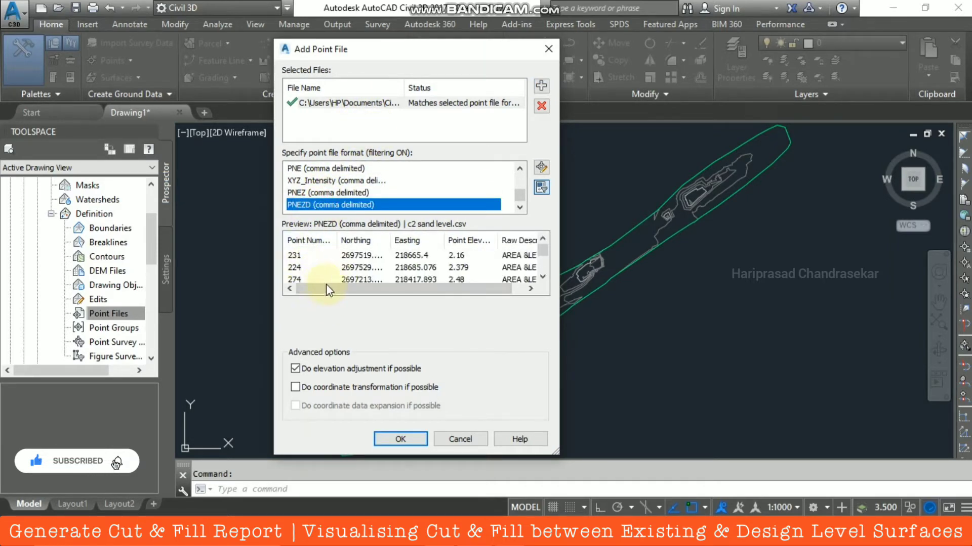
pyautogui.moveTo(354, 288); pyautogui.dragTo(405, 295)
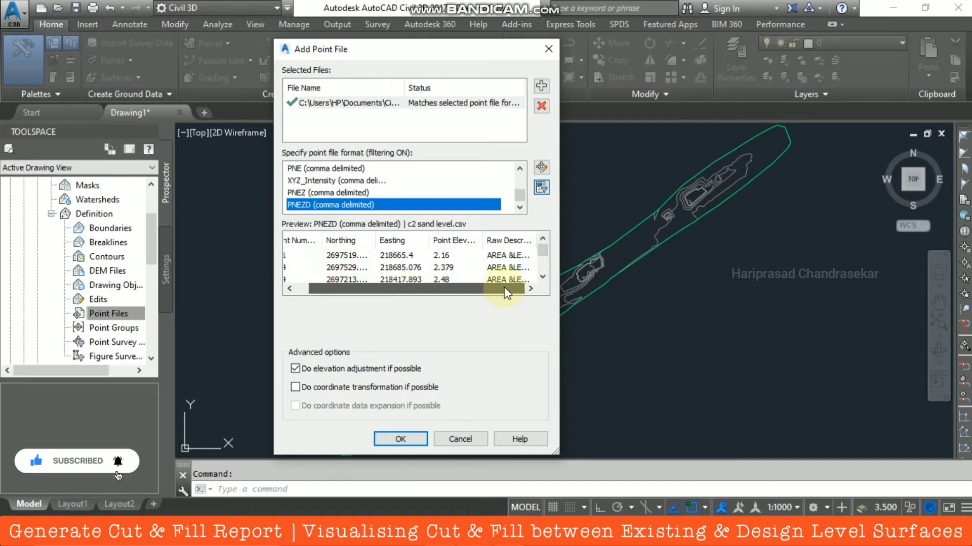
pyautogui.moveTo(506, 293); pyautogui.dragTo(493, 292)
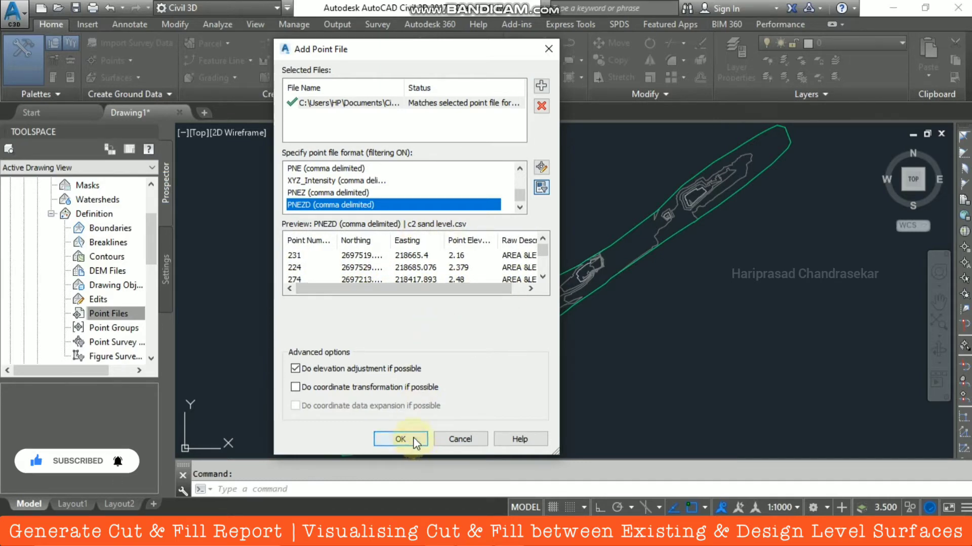
pyautogui.click(400, 439)
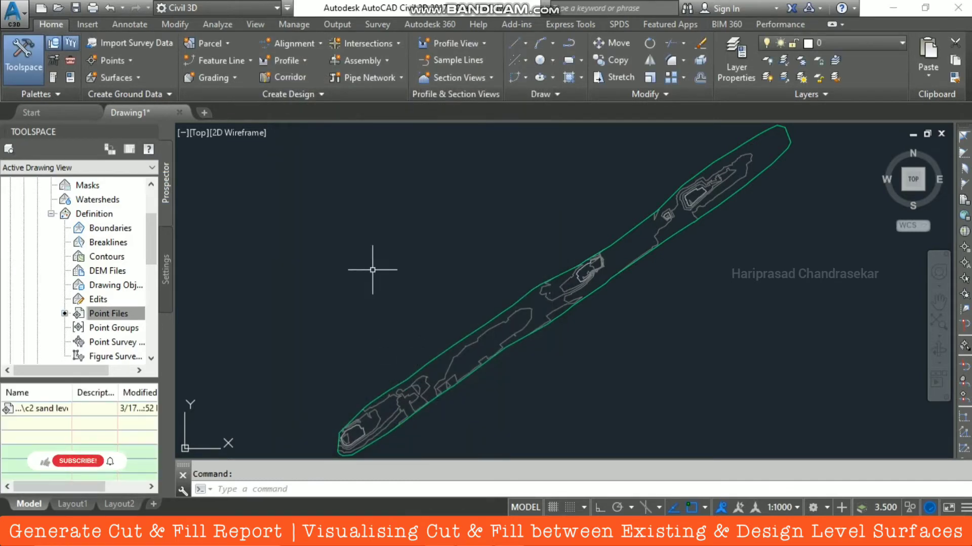
# - Collapse the Design Surface and Existing Surface branches in the surface tree to review both surfaces
pyautogui.scroll(2, 108, 275)
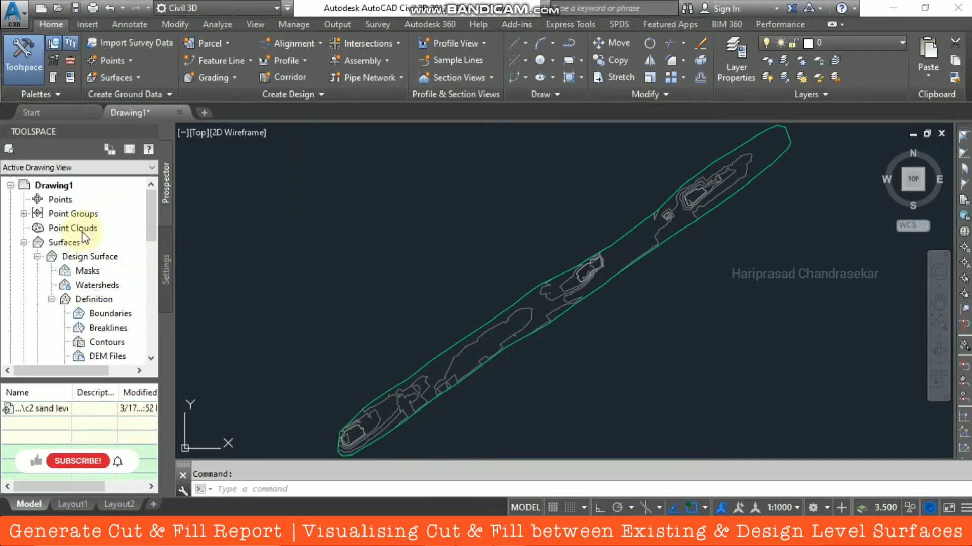
pyautogui.click(38, 257)
pyautogui.click(37, 271)
pyautogui.click(104, 274)
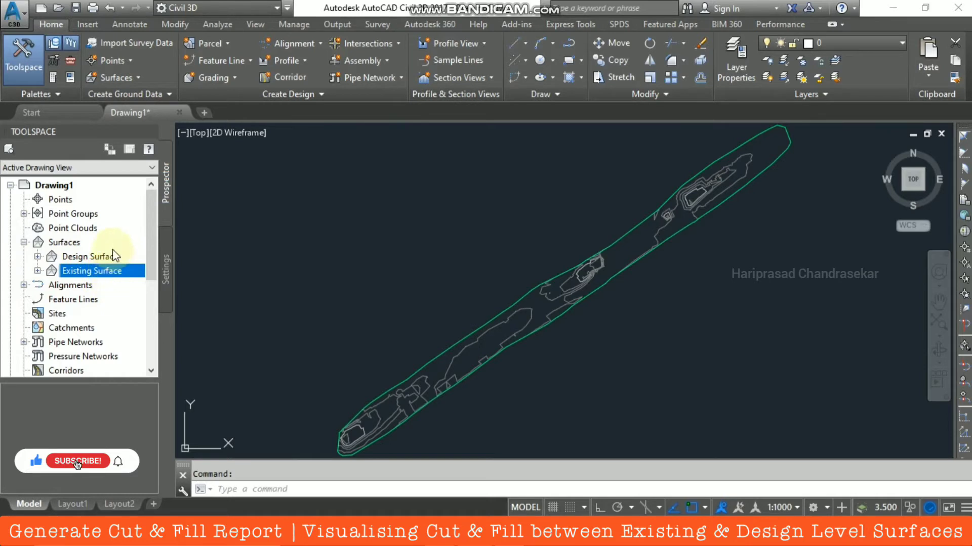
pyautogui.click(112, 258)
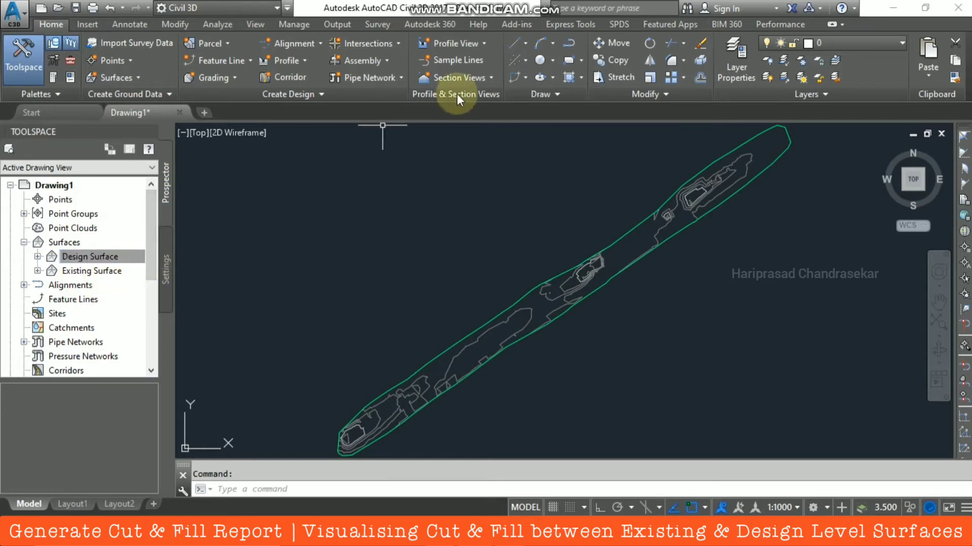
# - Open the Volumes Dashboard and start a new TIN volume surface named Cut & Fill
pyautogui.click(216, 26)
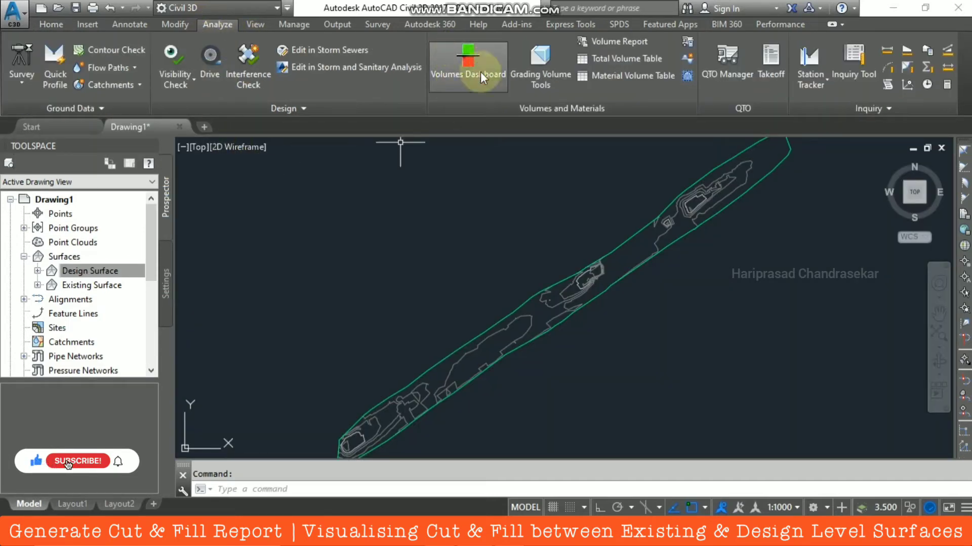
pyautogui.click(475, 64)
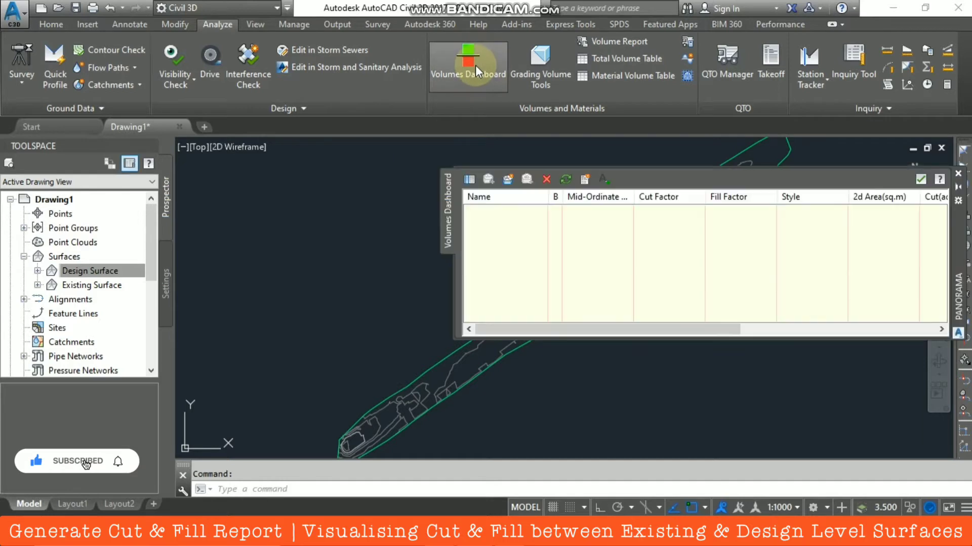
pyautogui.click(509, 180)
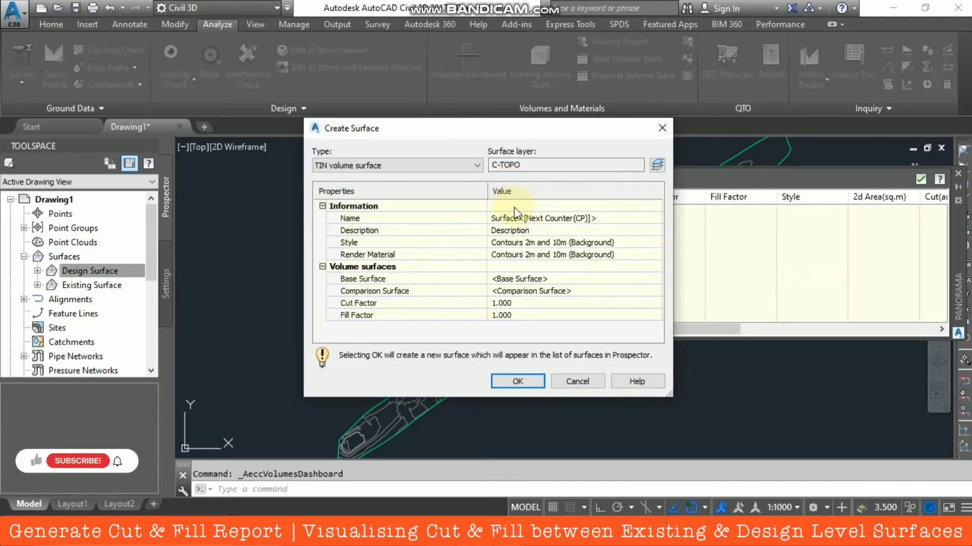
pyautogui.click(636, 217)
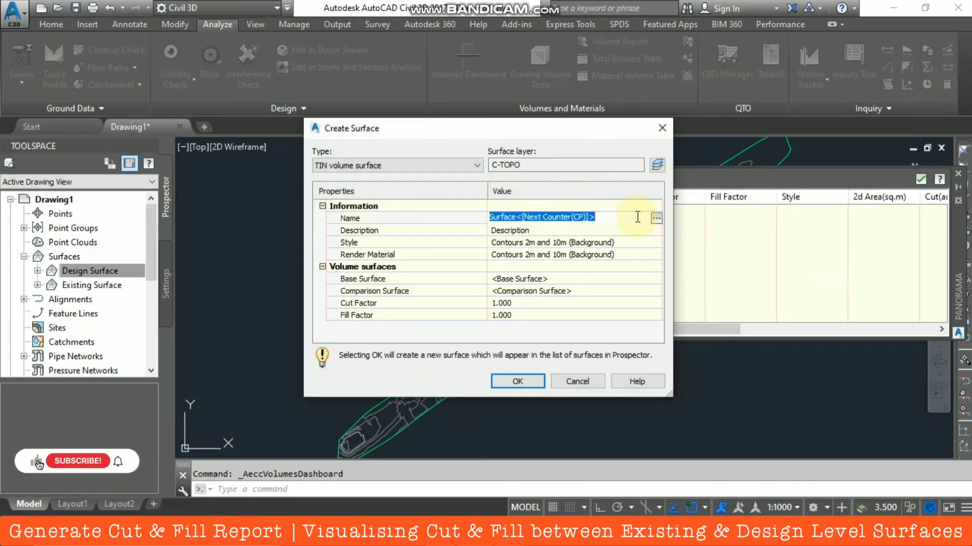
pyautogui.write('Cut & Fill')
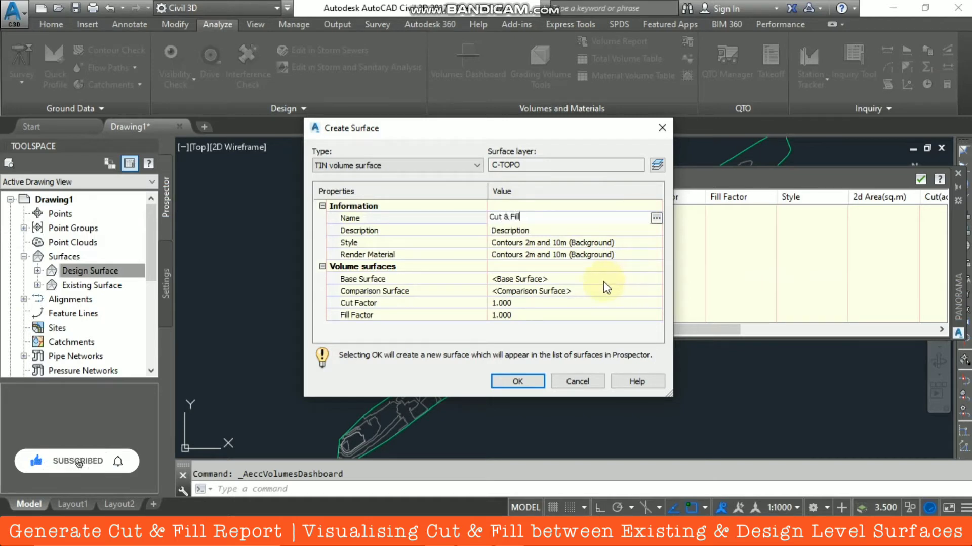
# - Assign Existing Surface as the base surface and Design Surface as the comparison surface of the Cut & Fill volume surface
pyautogui.click(642, 279)
pyautogui.click(654, 280)
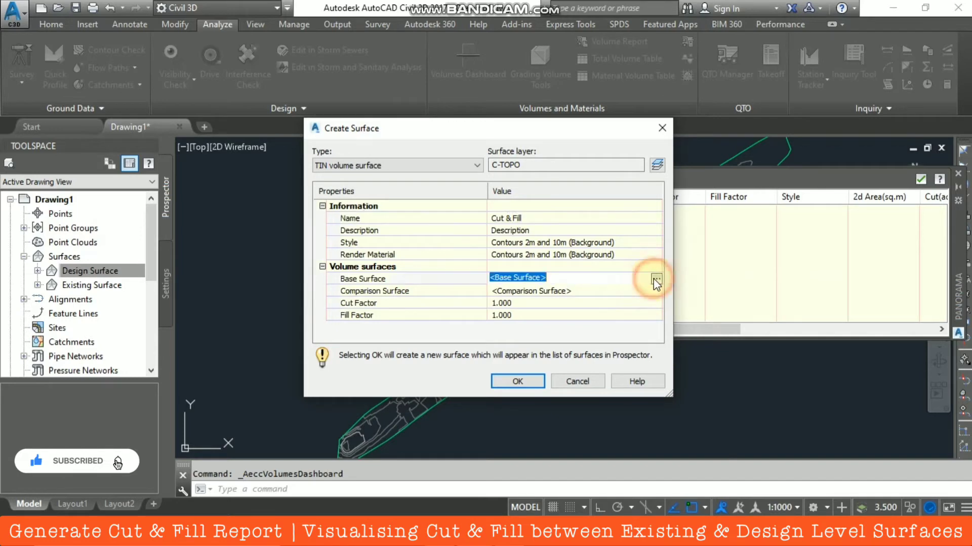
pyautogui.click(653, 278)
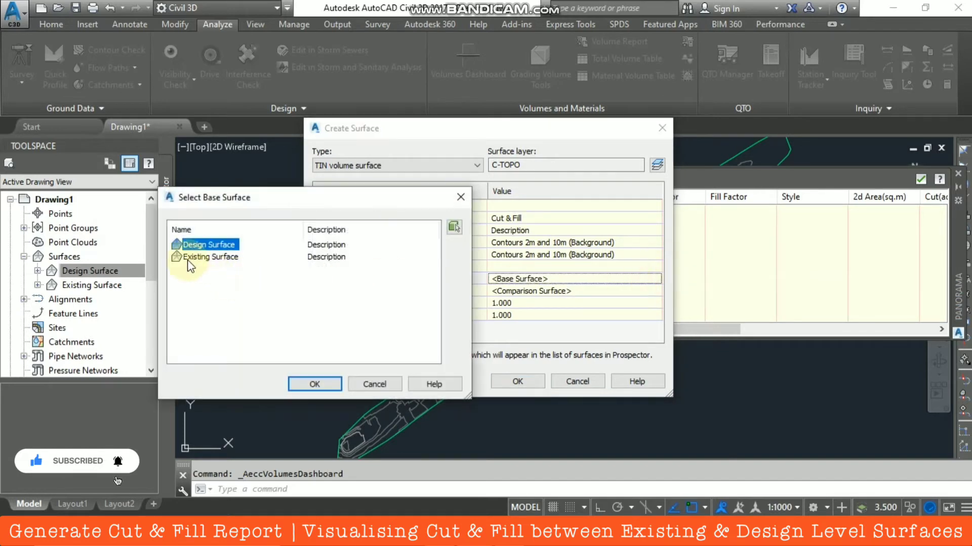
pyautogui.click(194, 258)
pyautogui.click(315, 384)
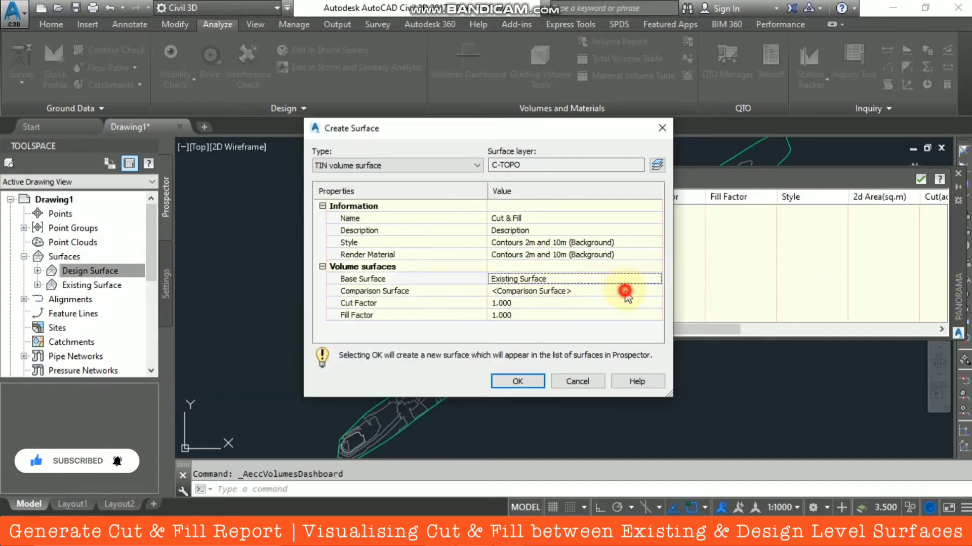
pyautogui.click(652, 293)
pyautogui.click(656, 293)
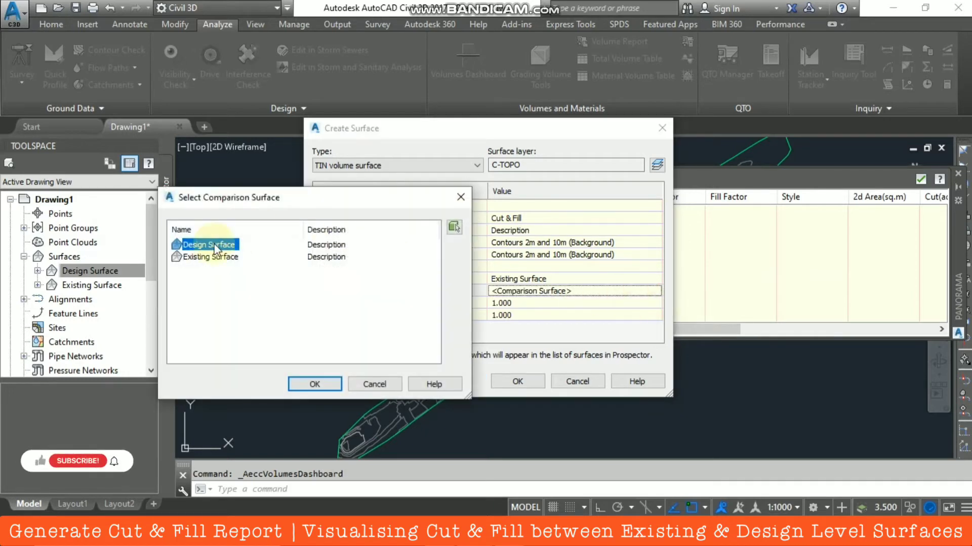
pyautogui.doubleClick(209, 243)
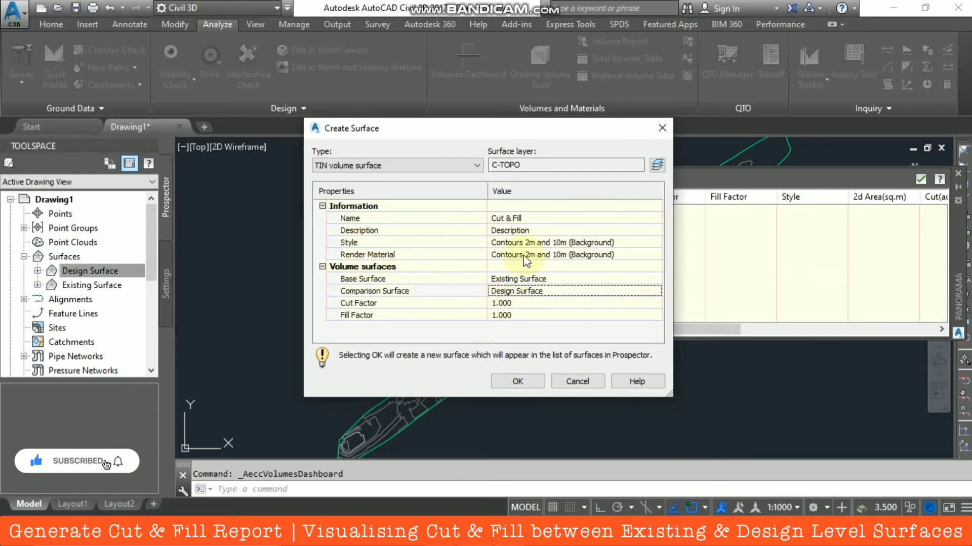
# - Set the surface style of the Cut & Fill volume surface to Elevation Banding (2D)
pyautogui.click(653, 243)
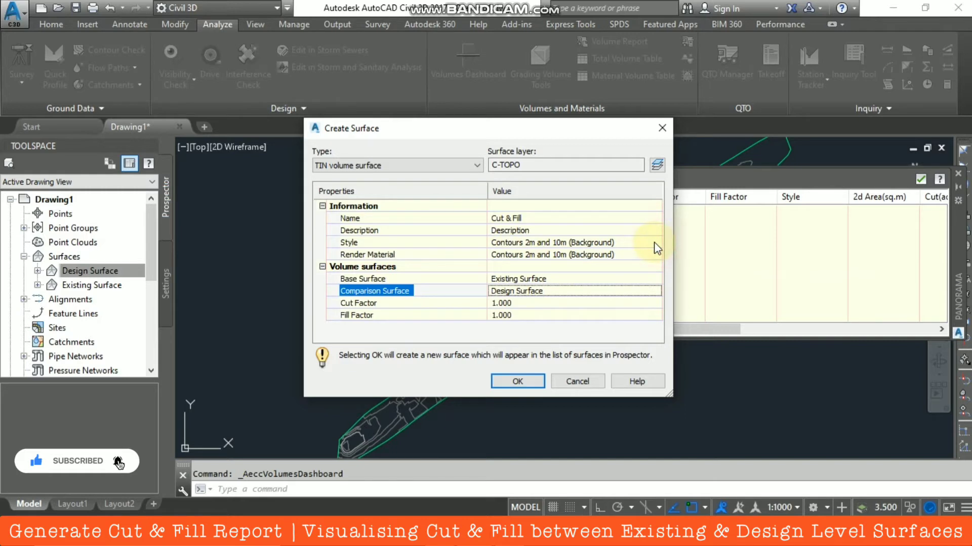
pyautogui.click(655, 243)
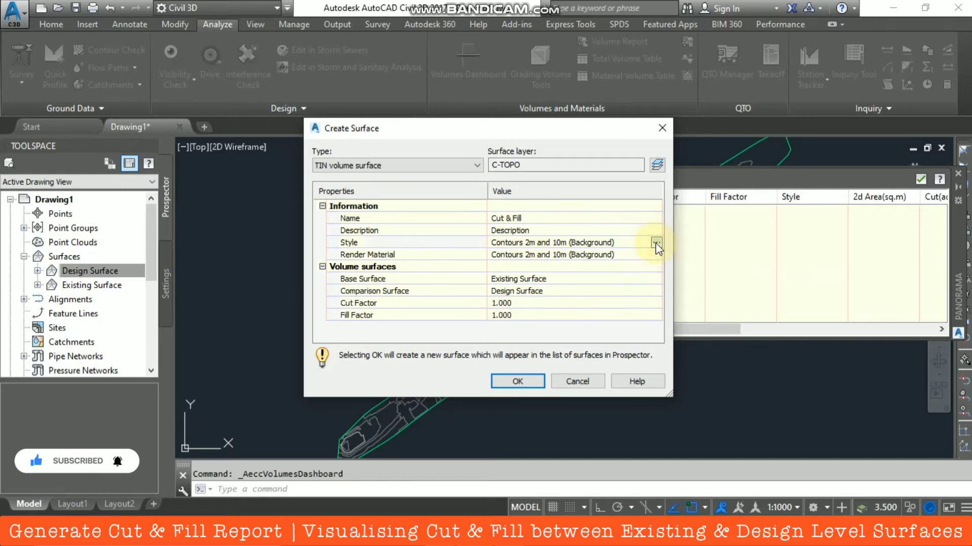
pyautogui.click(657, 244)
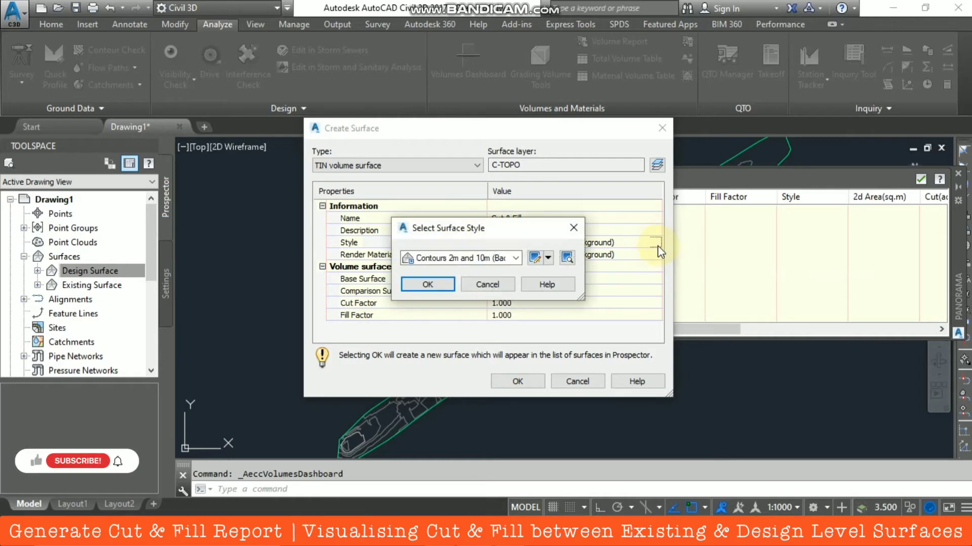
pyautogui.click(515, 258)
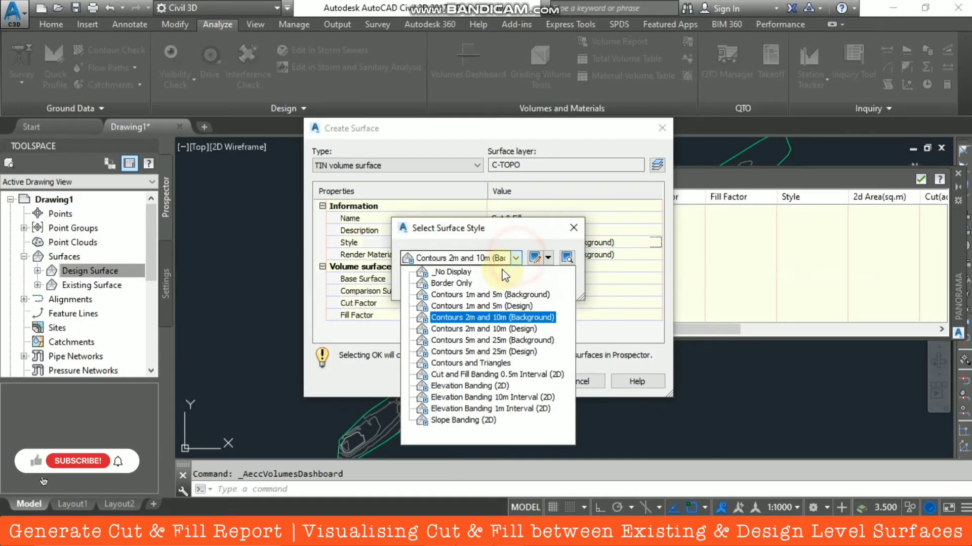
pyautogui.click(467, 386)
pyautogui.click(439, 284)
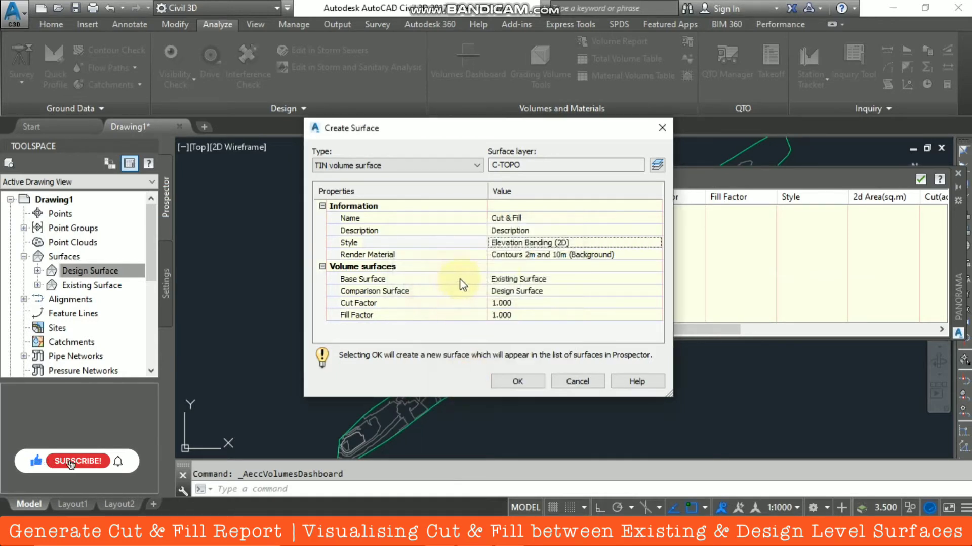
# - Set the render material to ByBlock, try to create the Cut & Fill volume surface and close the Volumes Dashboard
pyautogui.click(658, 250)
pyautogui.click(657, 255)
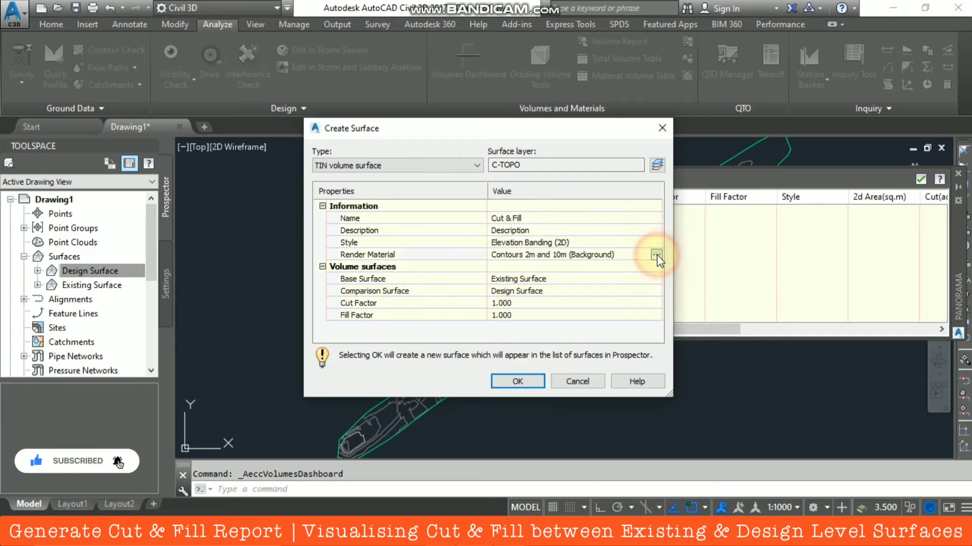
pyautogui.click(656, 255)
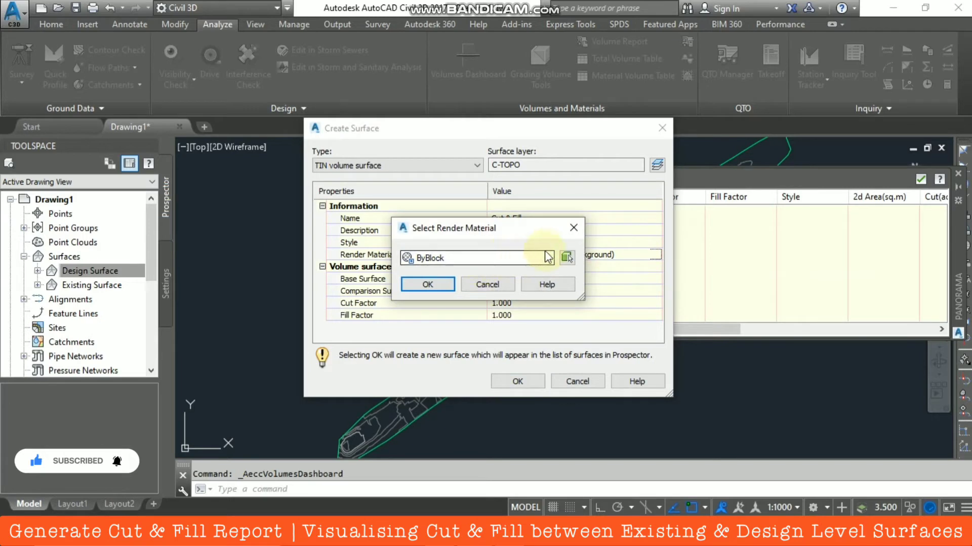
pyautogui.click(549, 258)
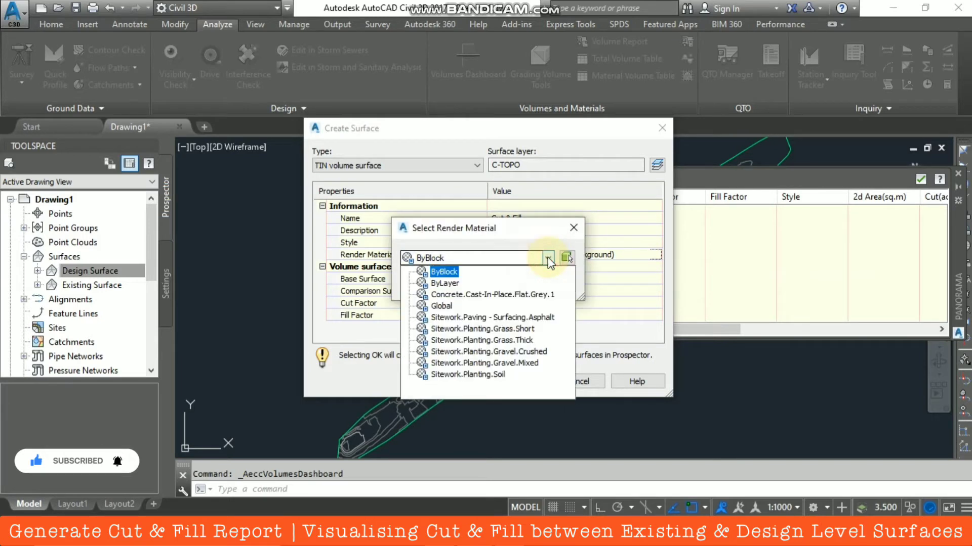
pyautogui.click(548, 258)
pyautogui.click(420, 282)
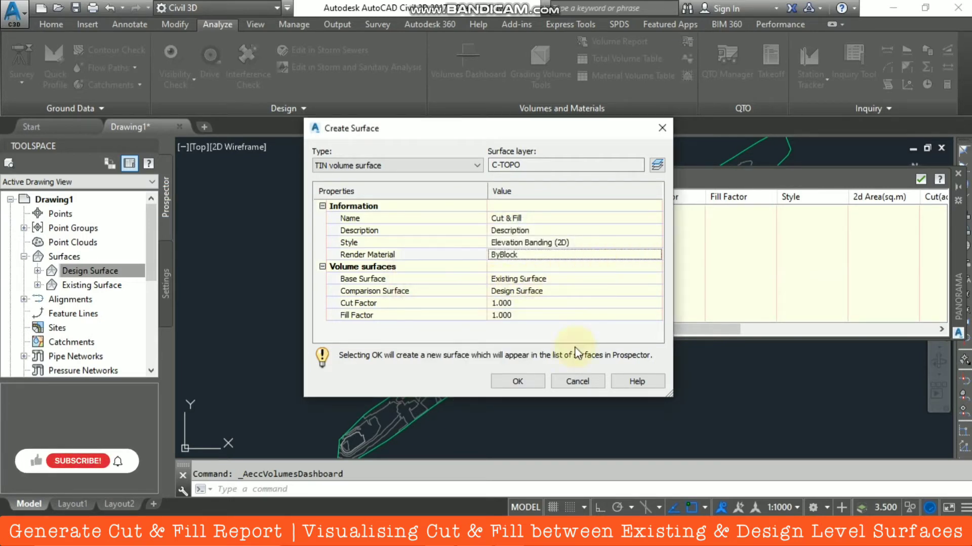
pyautogui.click(527, 380)
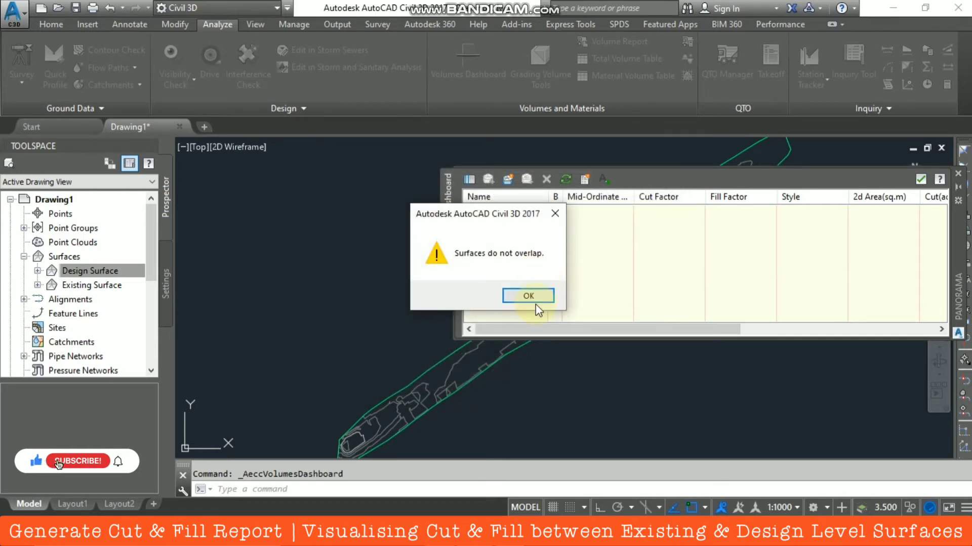
pyautogui.click(530, 293)
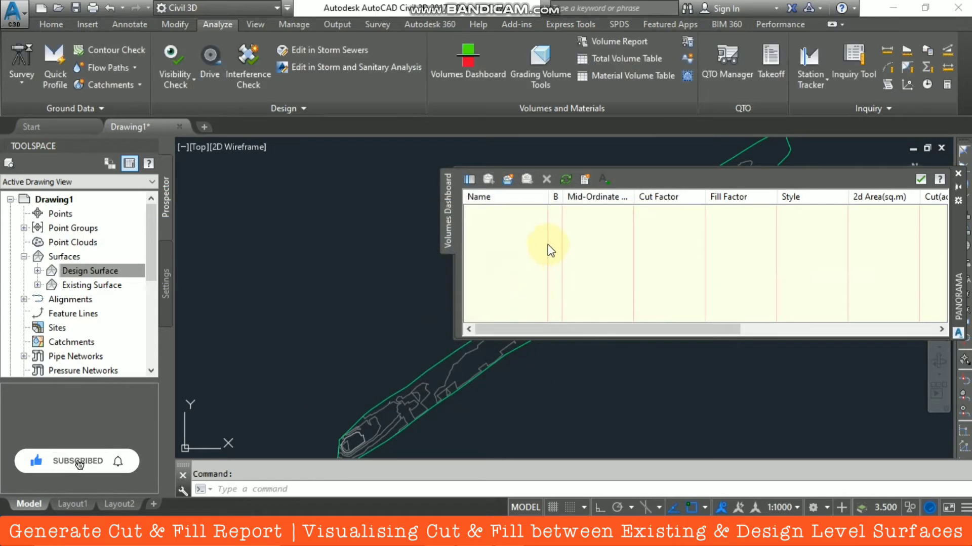
pyautogui.scroll(-3, 381, 245)
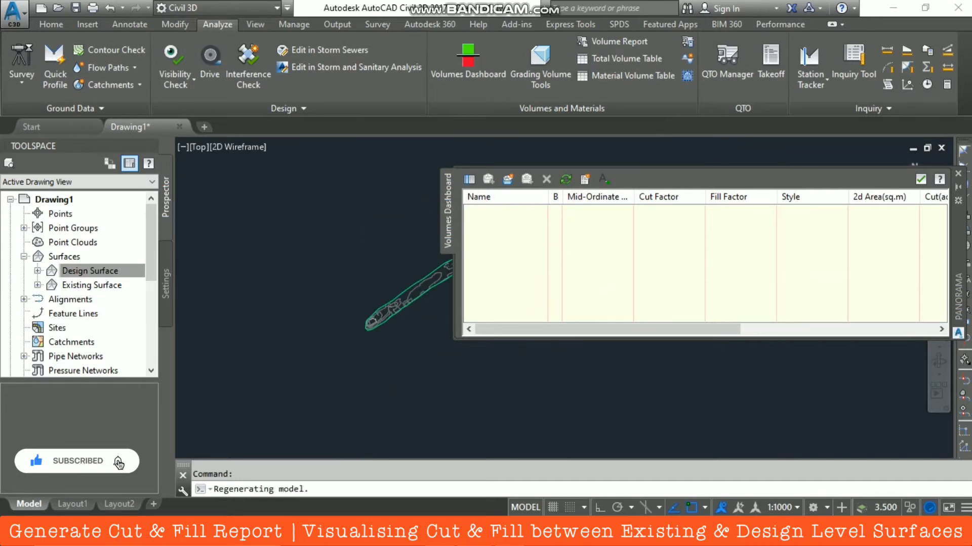
pyautogui.click(921, 180)
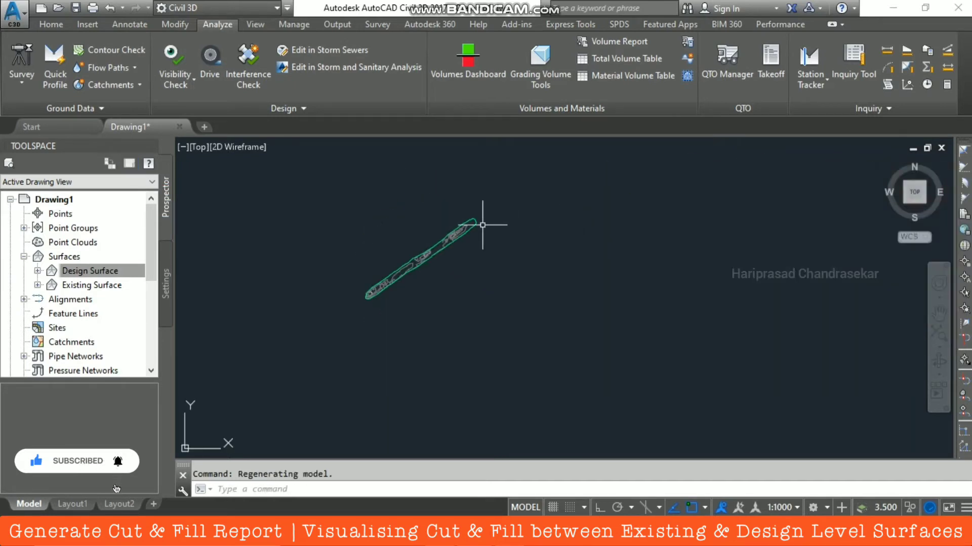
# - Align the Existing Surface and Design Surface in the drawing so their outlines overlap, using Rotate
pyautogui.scroll(-5, 482, 225)
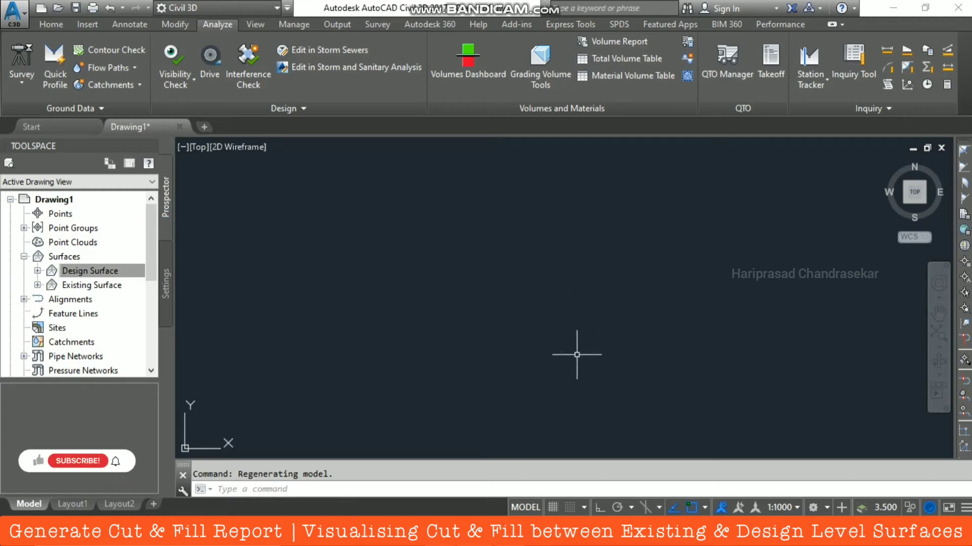
pyautogui.scroll(5, 495, 354)
pyautogui.scroll(3, 451, 237)
pyautogui.scroll(4, 451, 238)
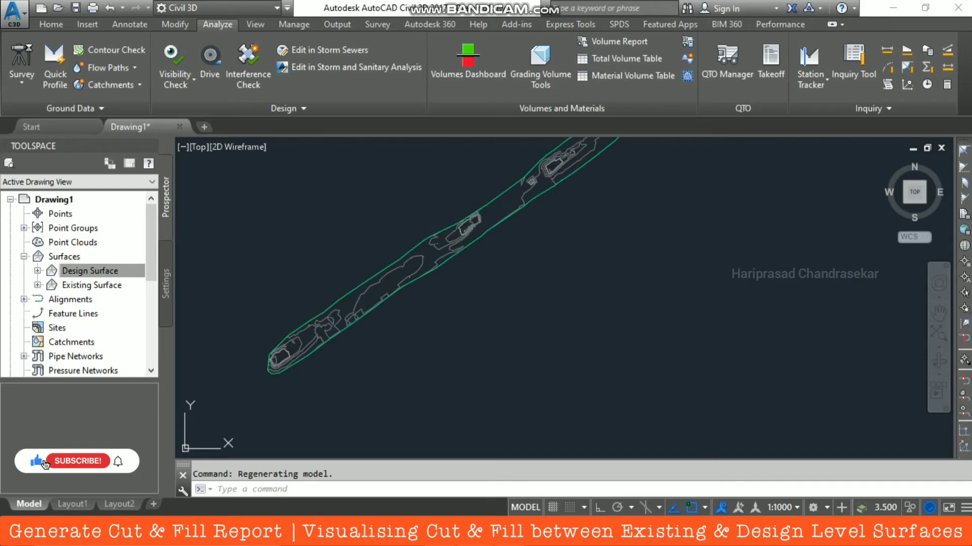
pyautogui.click(487, 227)
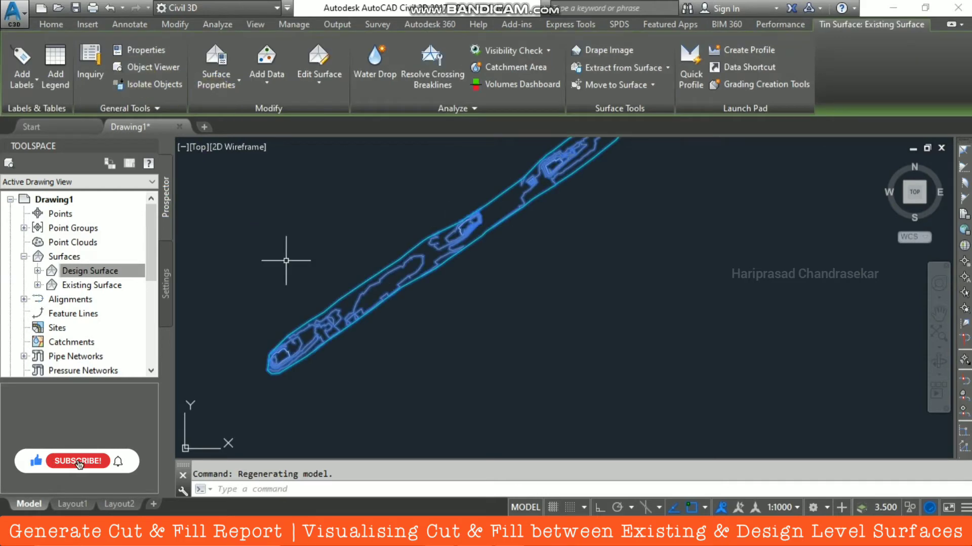
pyautogui.moveTo(560, 217); pyautogui.dragTo(512, 207, button='middle')
pyautogui.scroll(-4, 504, 219)
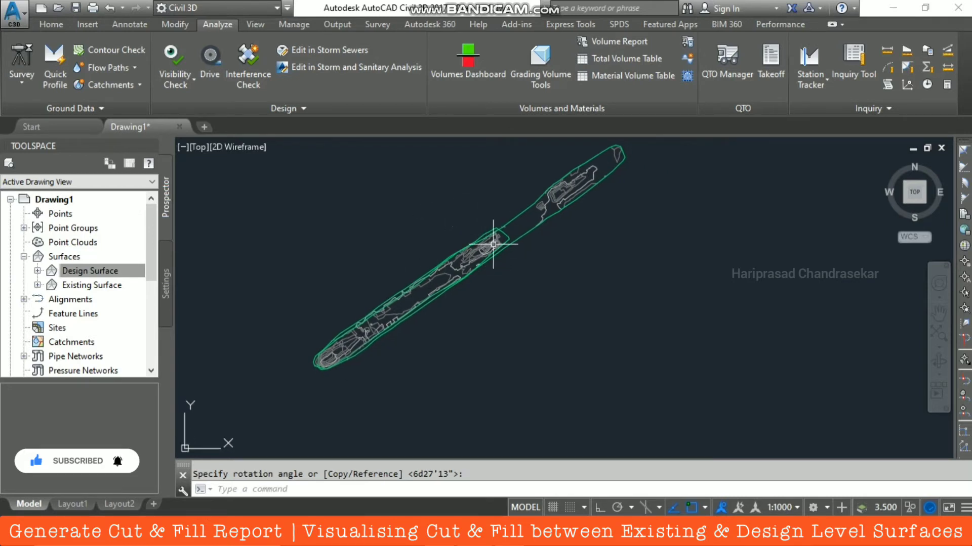
# - Create a TIN volume surface with Existing Surface as base and Design Surface as comparison, and view its cut and fill volumes
pyautogui.click(478, 72)
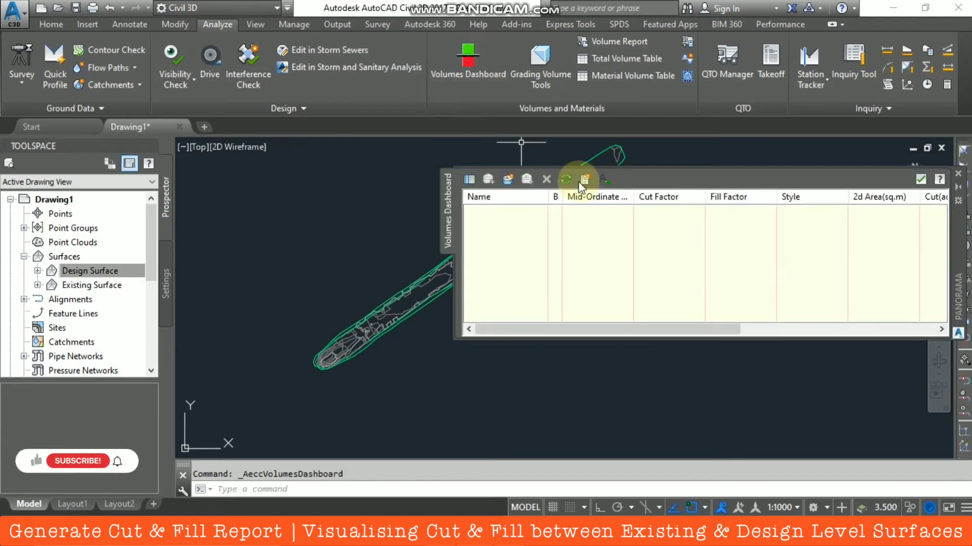
pyautogui.click(508, 180)
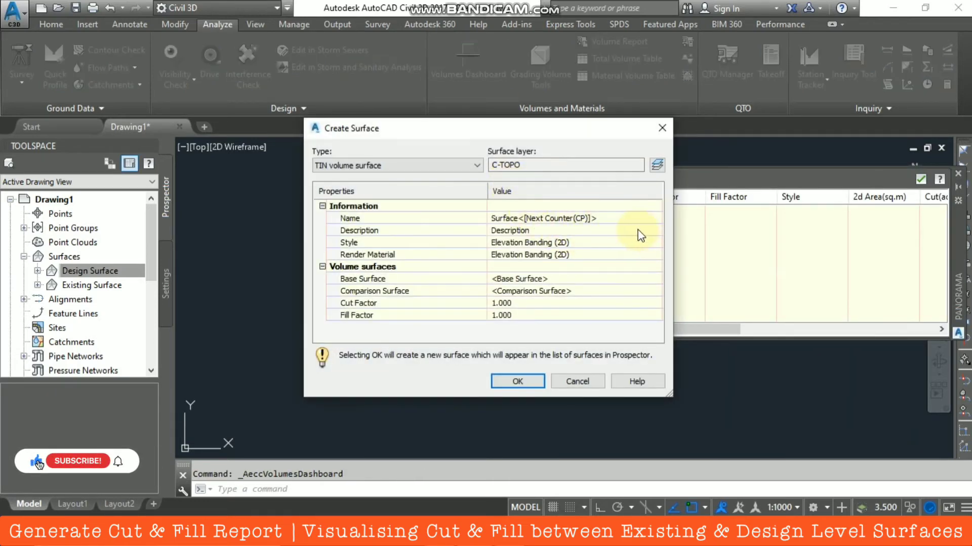
pyautogui.click(612, 278)
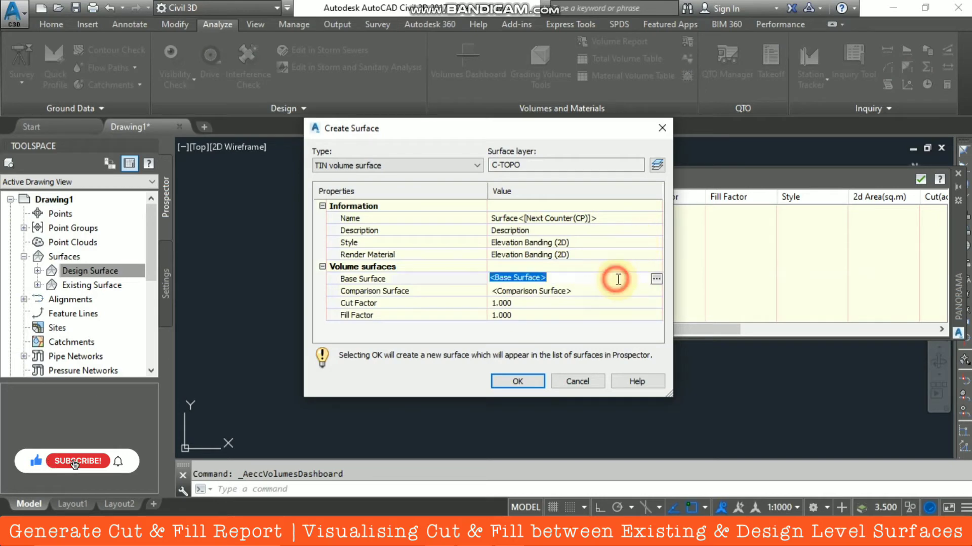
pyautogui.click(655, 279)
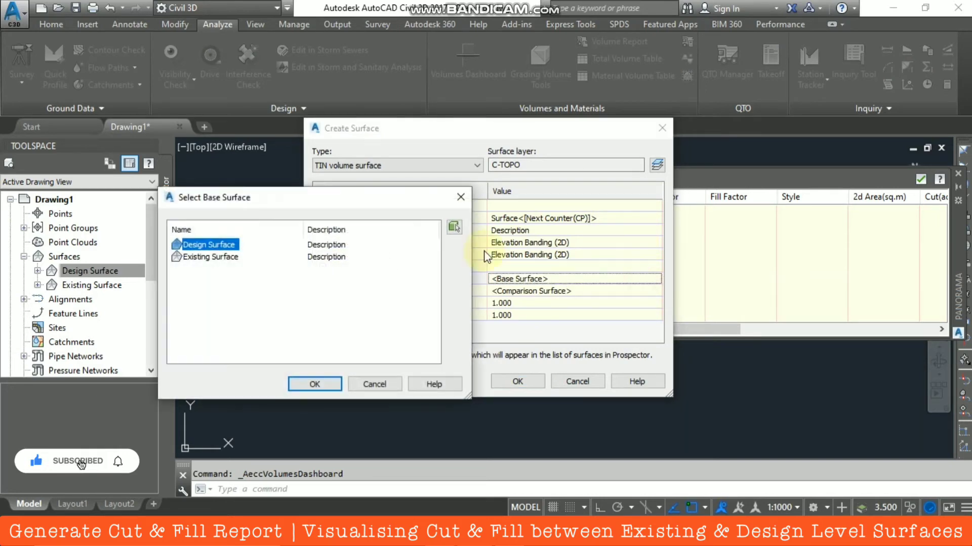
pyautogui.doubleClick(204, 257)
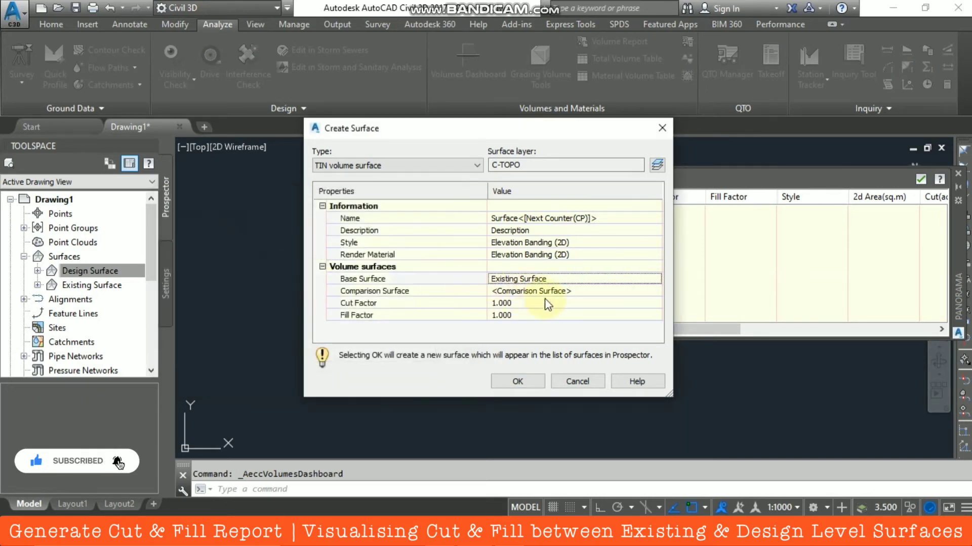
pyautogui.click(609, 291)
pyautogui.click(654, 290)
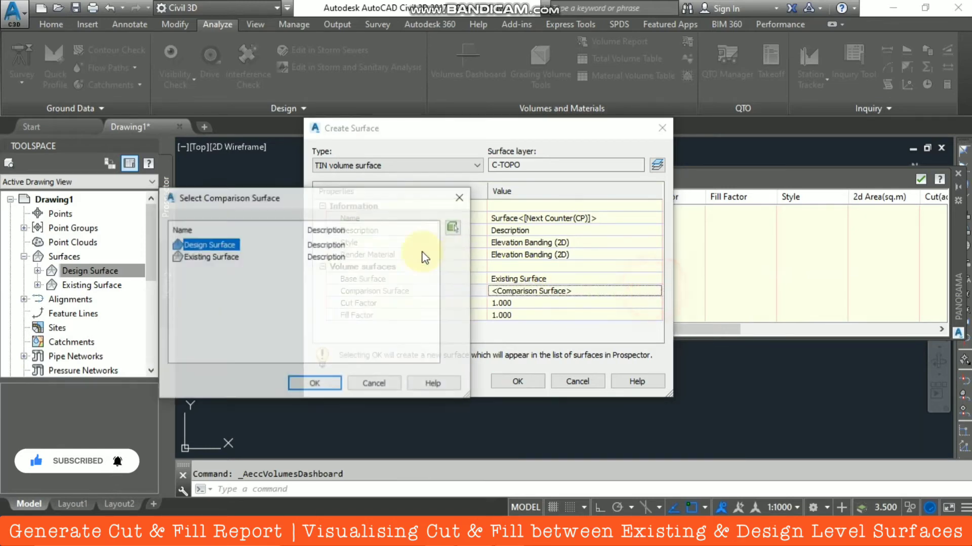
pyautogui.doubleClick(211, 245)
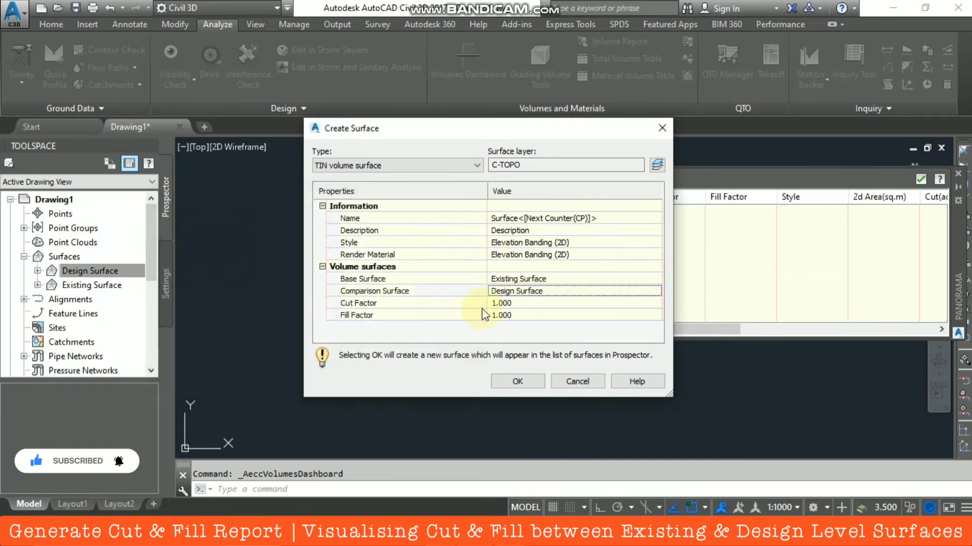
pyautogui.click(517, 381)
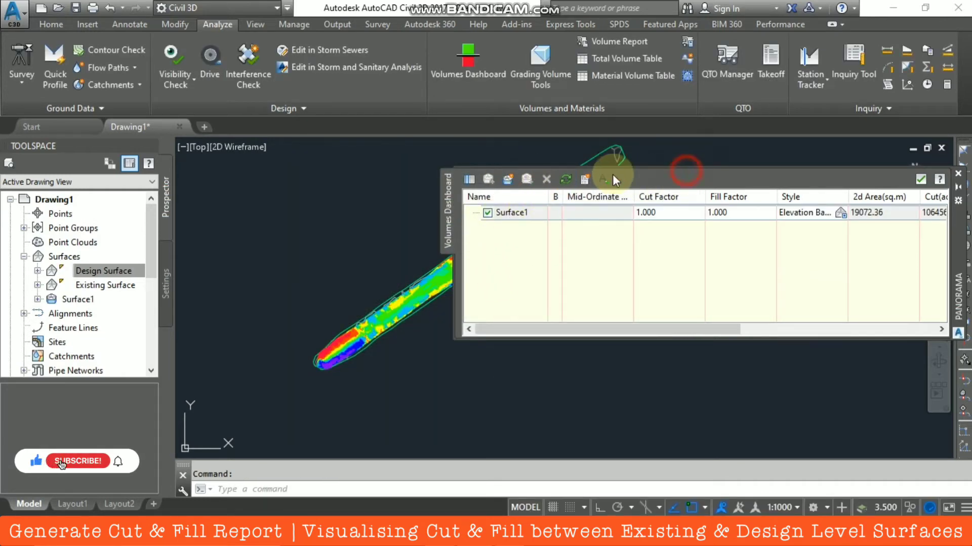
pyautogui.moveTo(950, 241); pyautogui.dragTo(778, 234)
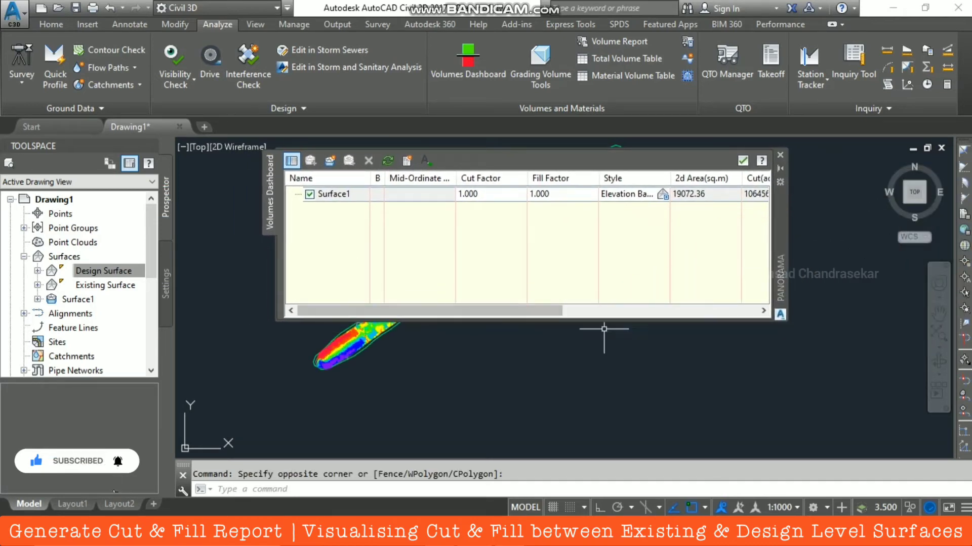
pyautogui.moveTo(545, 307); pyautogui.dragTo(745, 309)
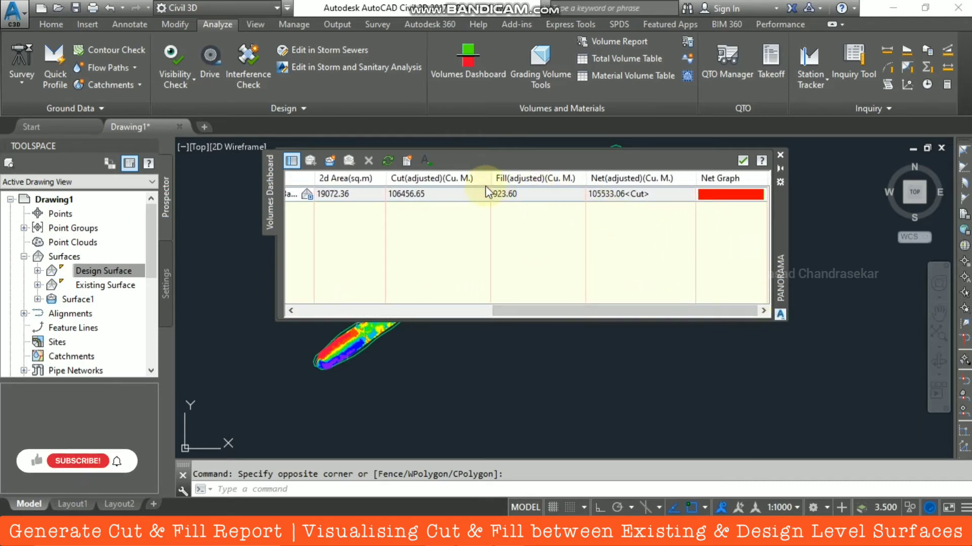
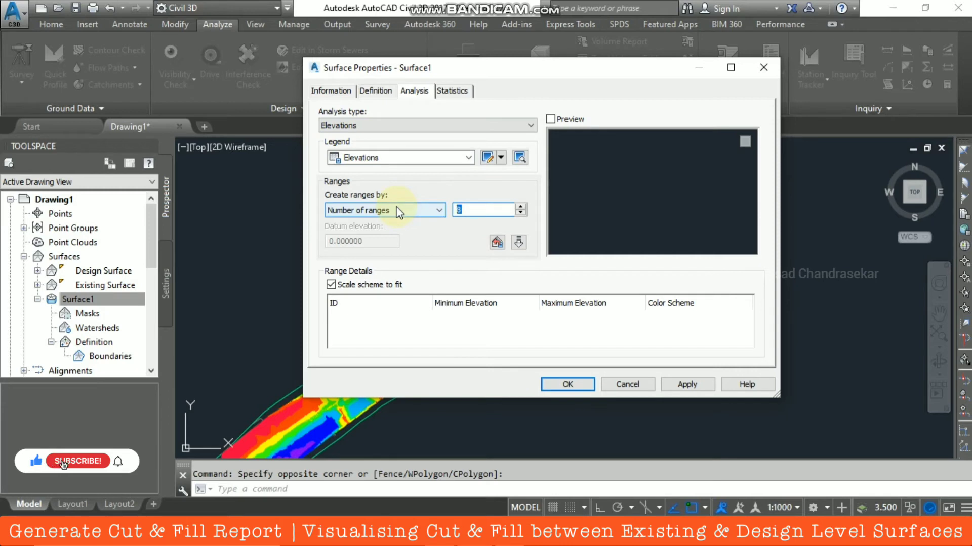
# - Generate an Elevations analysis for Surface1 with the number of ranges set to 2
pyautogui.click(467, 157)
pyautogui.click(466, 157)
pyautogui.click(467, 126)
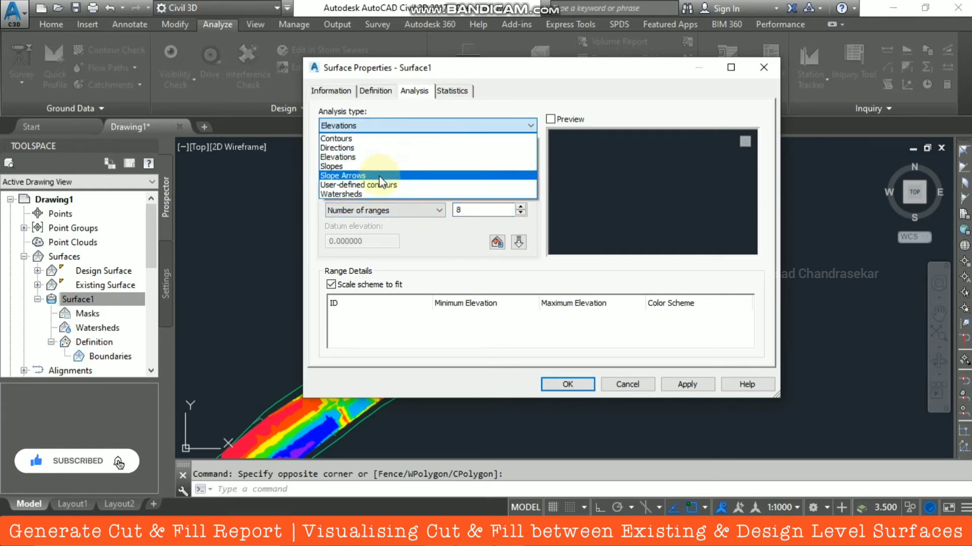
pyautogui.click(365, 157)
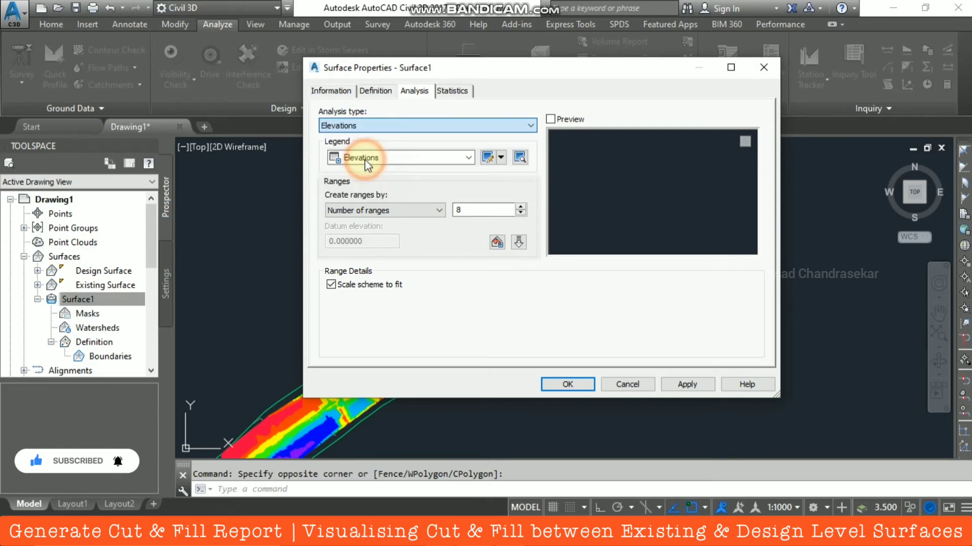
pyautogui.click(489, 209)
pyautogui.moveTo(470, 209); pyautogui.dragTo(429, 190)
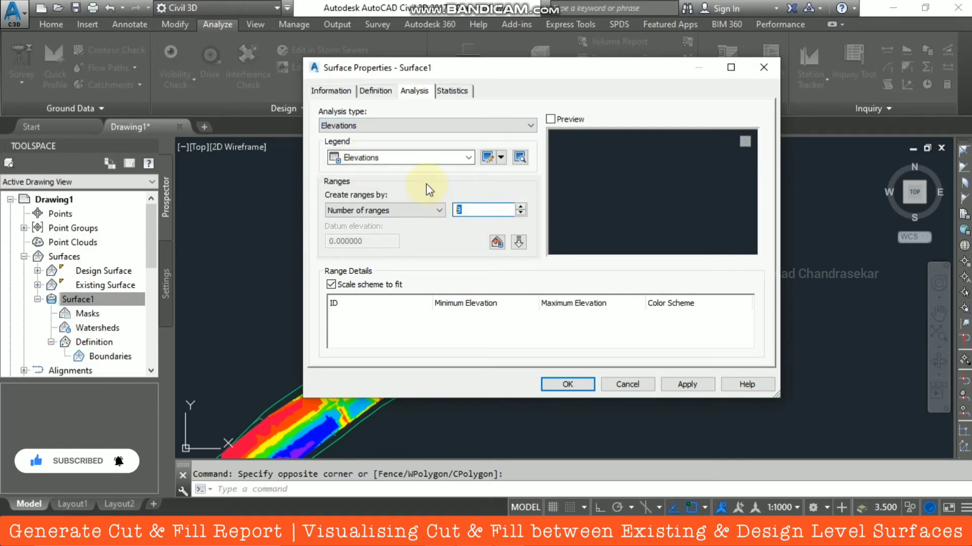
pyautogui.write('2')
pyautogui.click(518, 241)
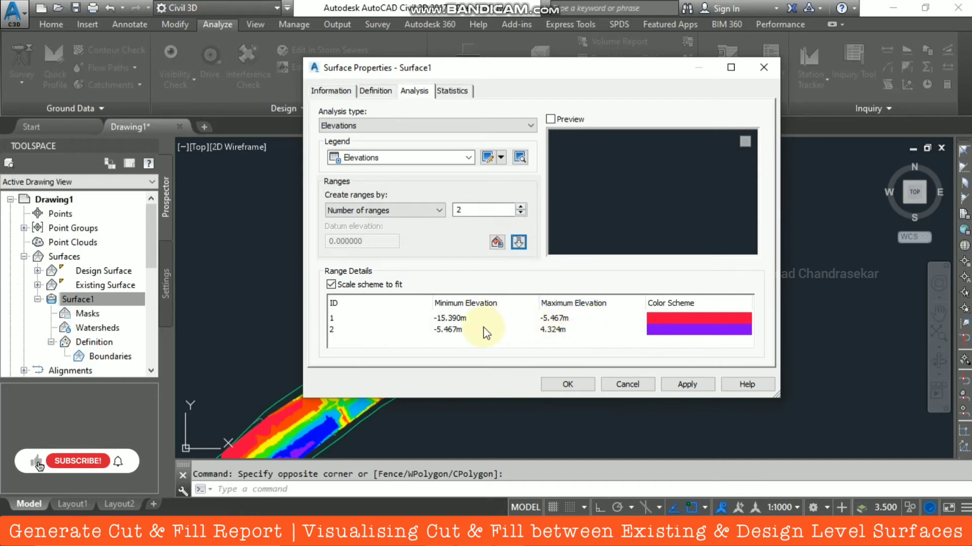
# - Set the maximum elevation of Surface1's range 1 to 0 m
pyautogui.click(580, 319)
pyautogui.click(580, 319)
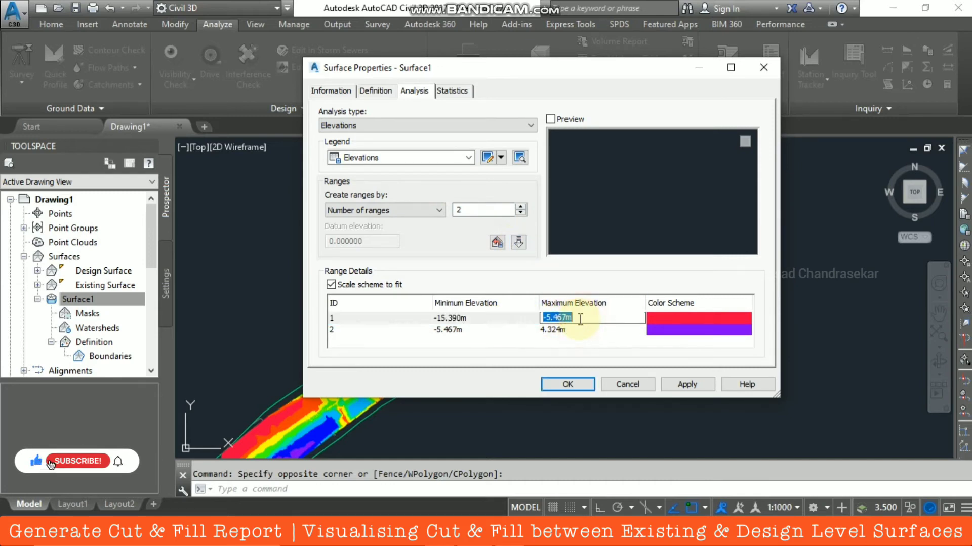
pyautogui.write('0')
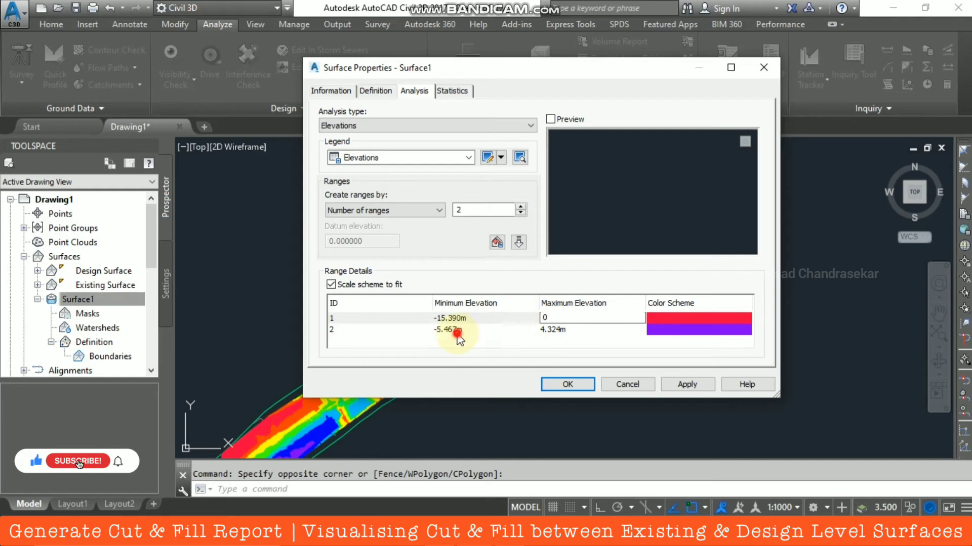
pyautogui.press('Return')
# - Color elevation range 1 of Surface1 green and range 2 red
pyautogui.click(709, 319)
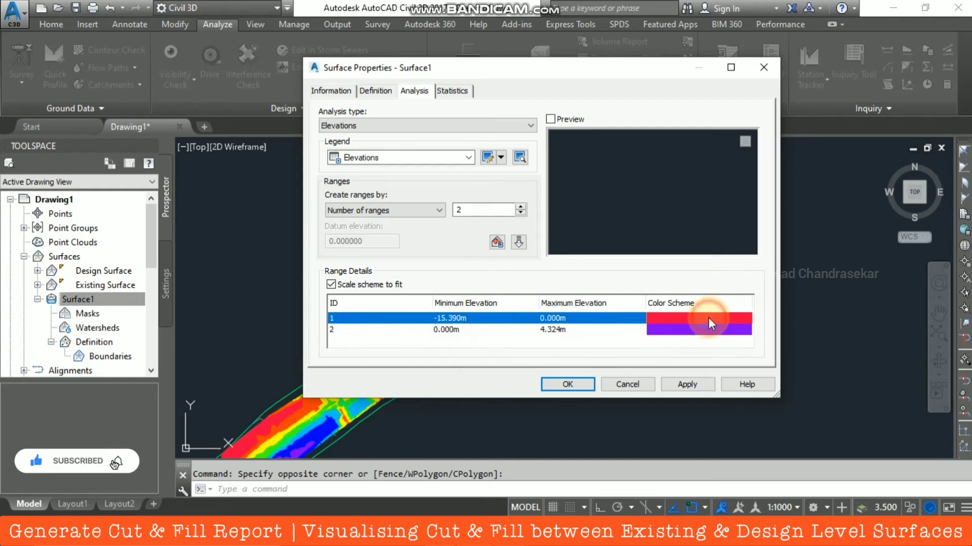
pyautogui.click(708, 318)
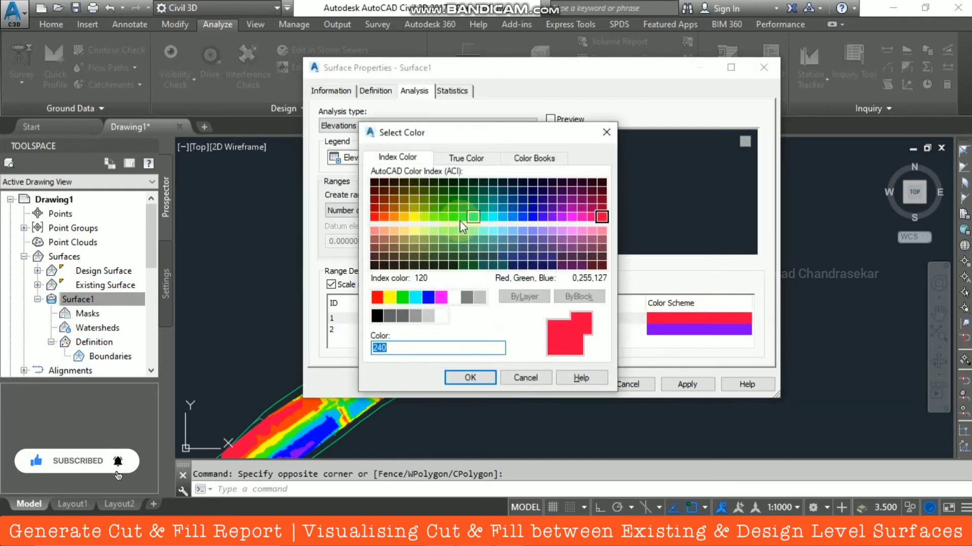
pyautogui.click(399, 298)
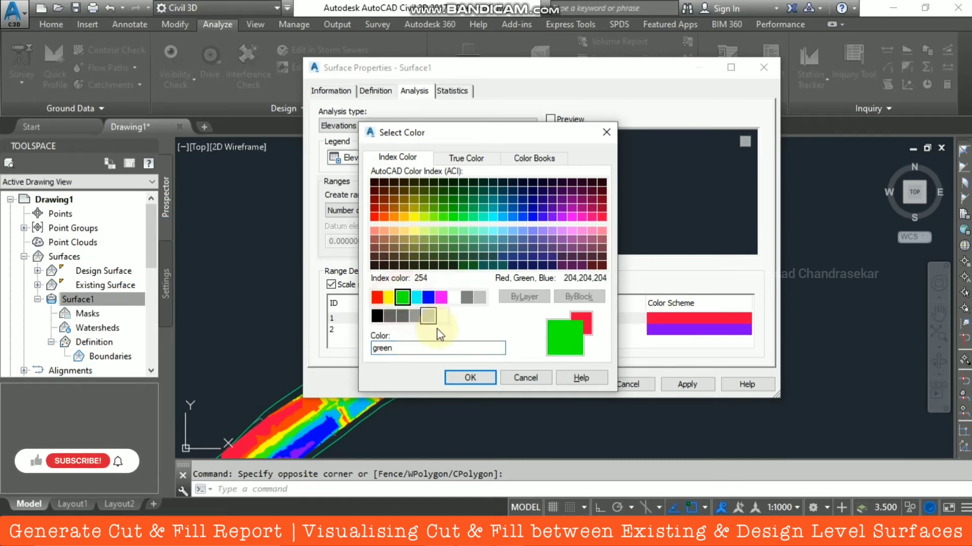
pyautogui.click(473, 378)
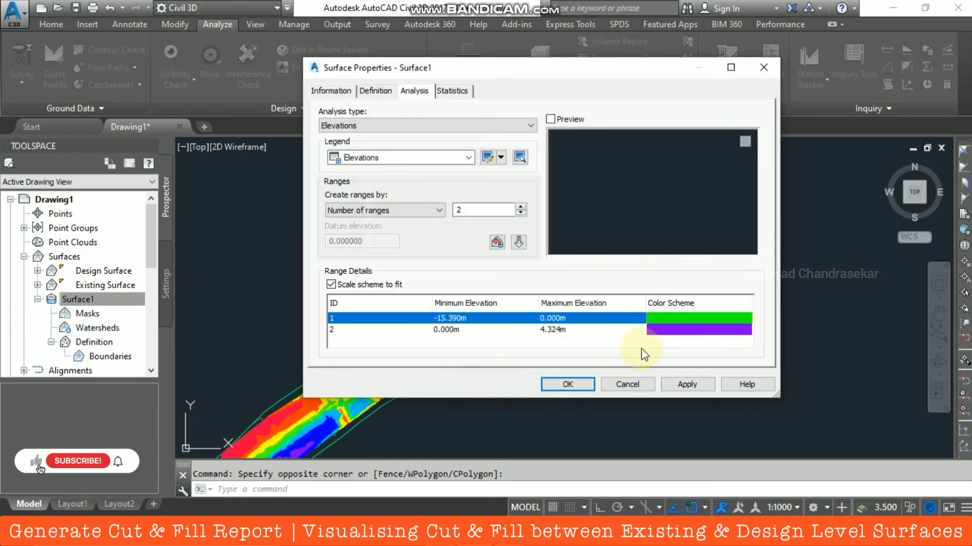
pyautogui.click(674, 332)
pyautogui.click(673, 331)
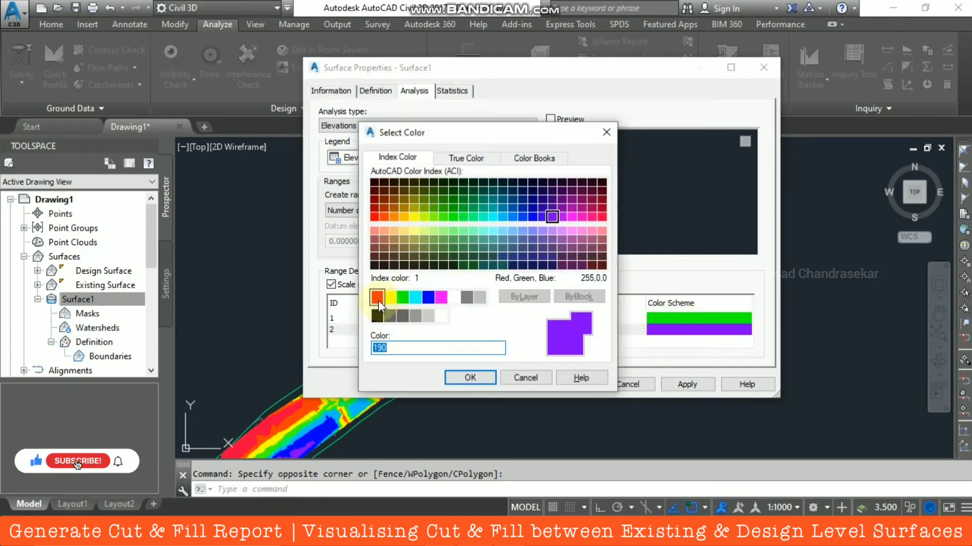
pyautogui.click(377, 297)
pyautogui.click(470, 377)
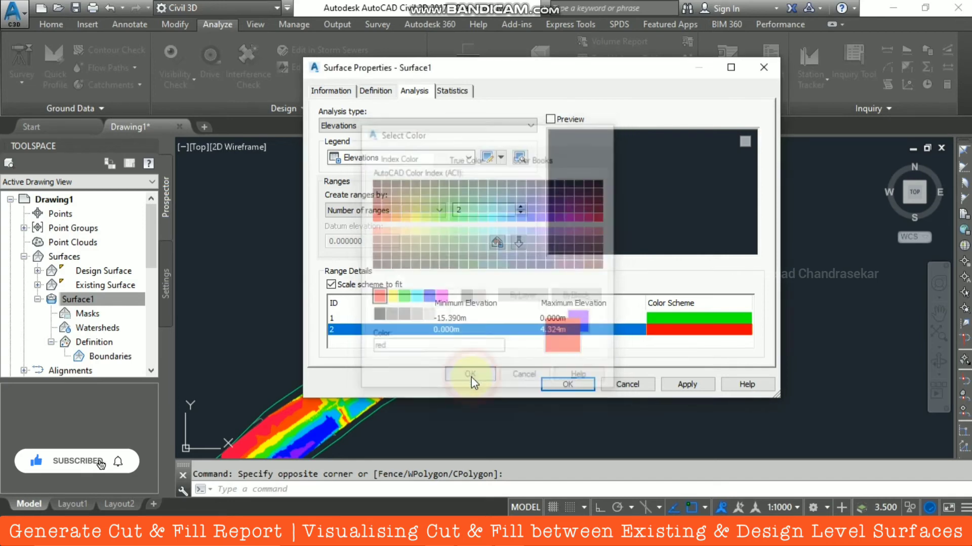
# - Change the color scheme to red for elevation range 1 and green for range 2, and apply it to Surface1
pyautogui.click(691, 316)
pyautogui.click(668, 322)
pyautogui.click(377, 297)
pyautogui.click(465, 377)
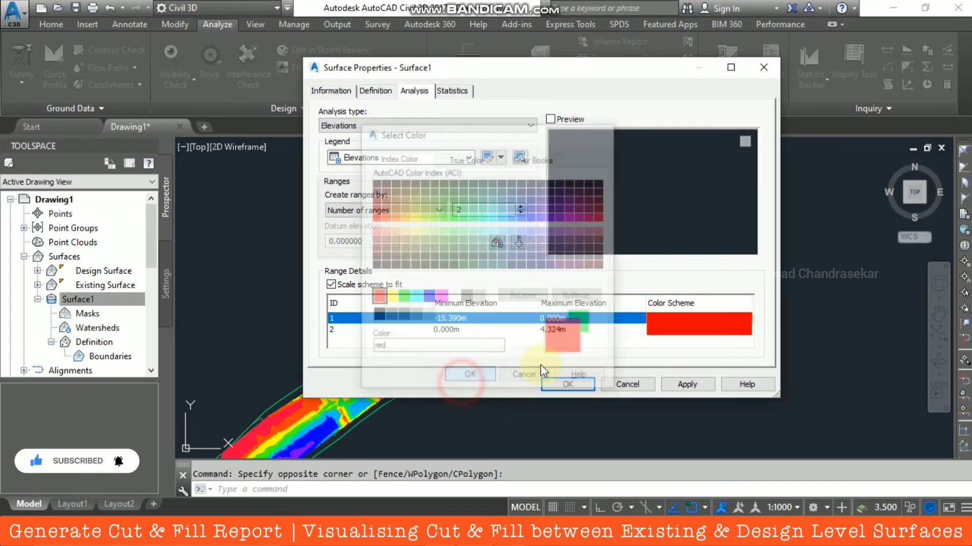
pyautogui.click(629, 329)
pyautogui.click(673, 329)
pyautogui.click(402, 297)
pyautogui.click(481, 377)
pyautogui.click(684, 386)
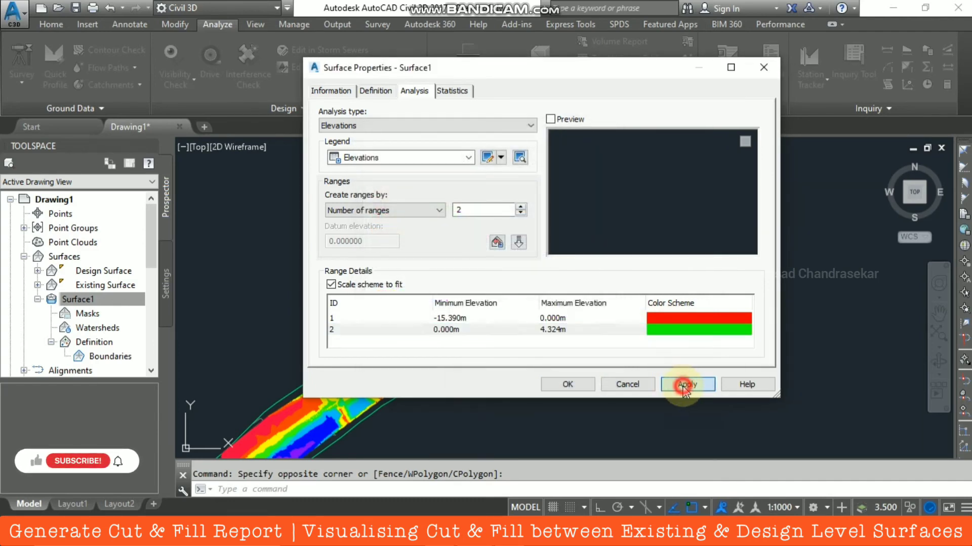
pyautogui.click(567, 384)
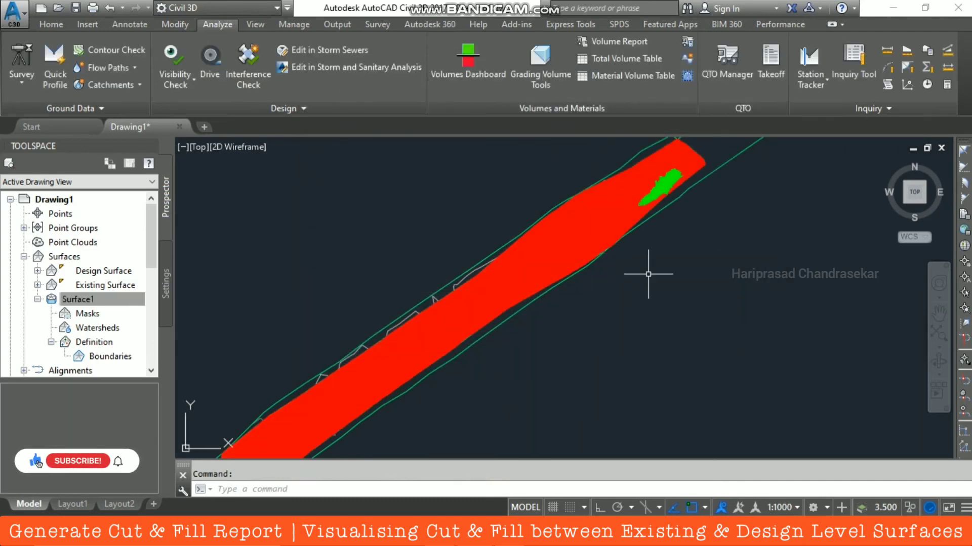
# - Examine the extent of the red cut areas and green fill areas along the volume surface
pyautogui.scroll(-1, 668, 263)
pyautogui.scroll(1, 665, 264)
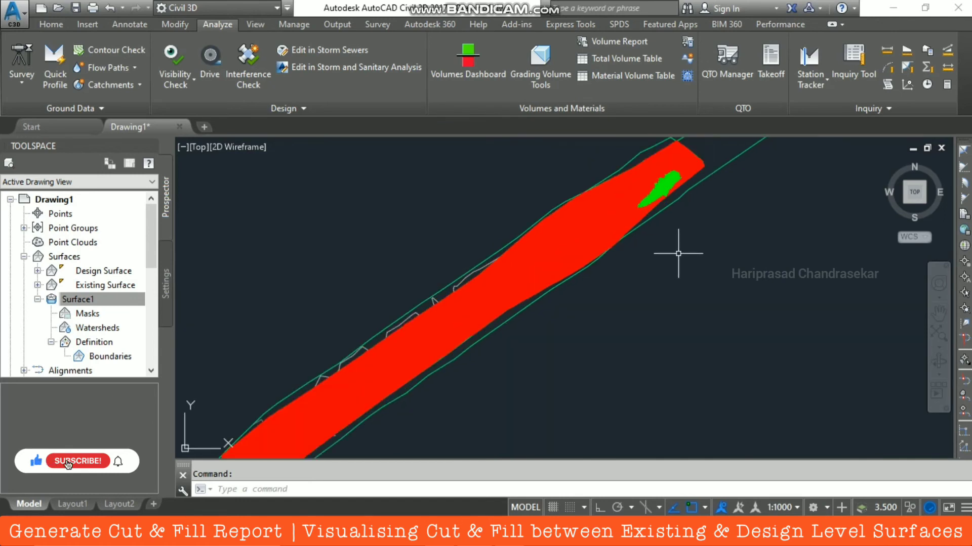
pyautogui.scroll(-1, 654, 267)
pyautogui.scroll(-1, 627, 253)
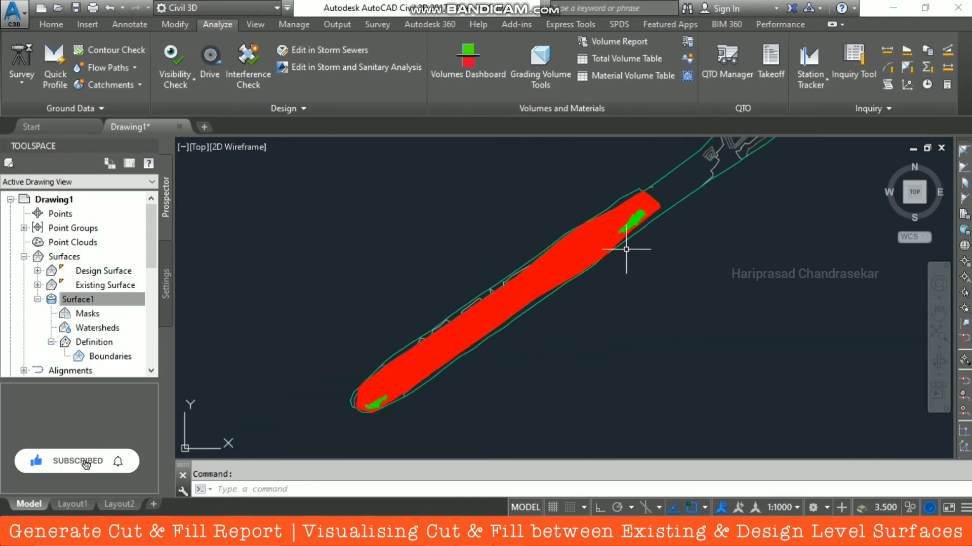
pyautogui.scroll(1, 612, 229)
pyautogui.scroll(3, 640, 205)
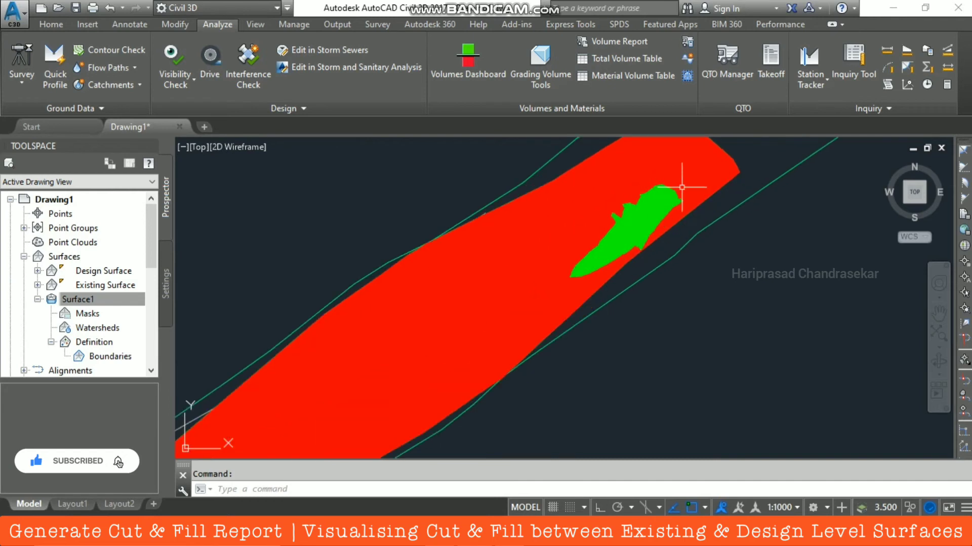
pyautogui.scroll(-4, 681, 225)
pyautogui.moveTo(693, 214)
pyautogui.mouseDown(button='middle')
pyautogui.moveTo(697, 275)
pyautogui.moveTo(698, 254)
pyautogui.mouseUp(button='middle')
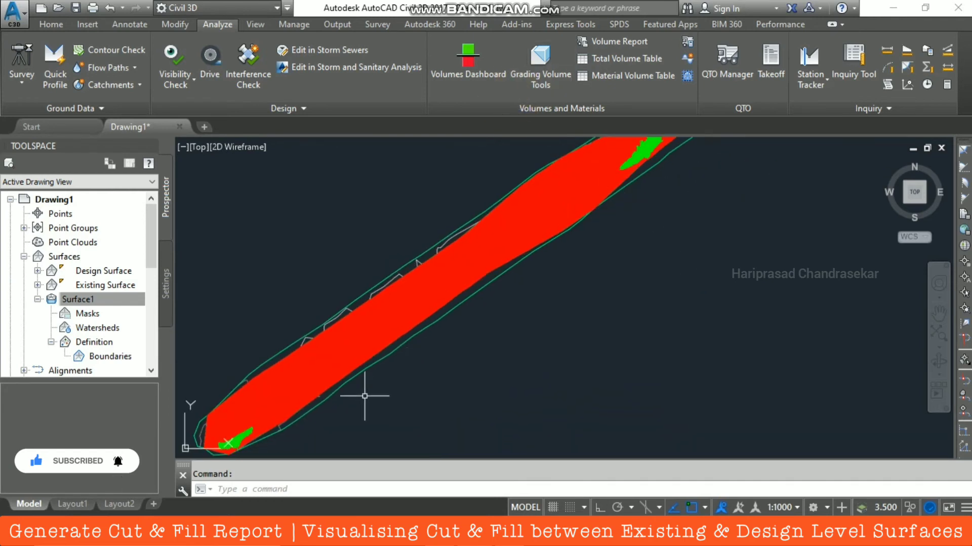
pyautogui.scroll(-2, 225, 427)
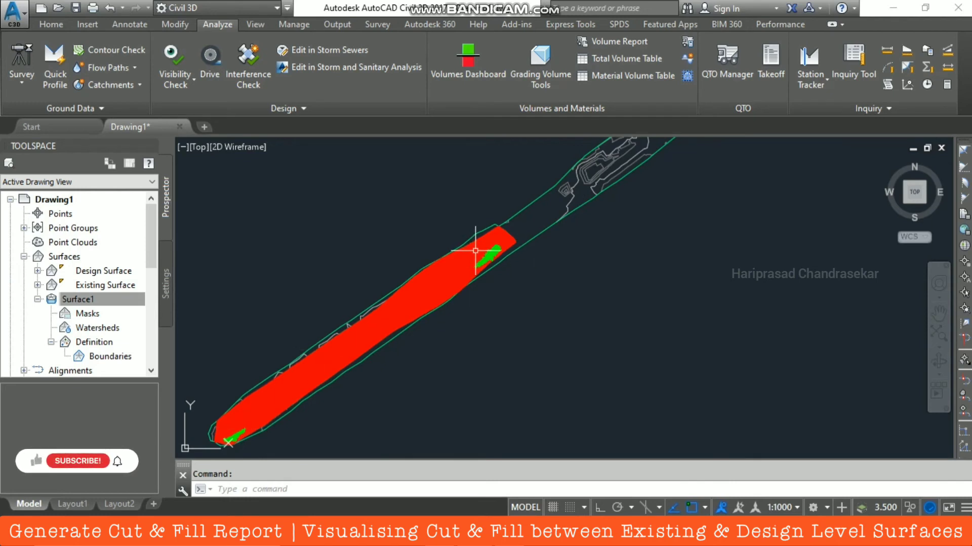
# - Insert Surface1's cut/fill summary from the Volumes Dashboard as a text table in the empty drawing area beside the surfaces
pyautogui.click(476, 61)
pyautogui.click(526, 311)
pyautogui.moveTo(553, 310); pyautogui.dragTo(764, 314)
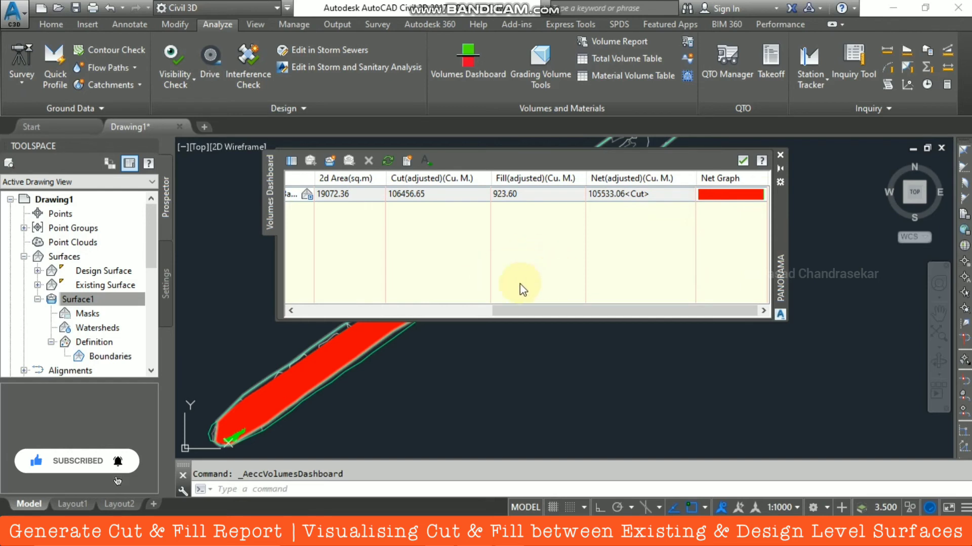
pyautogui.click(427, 161)
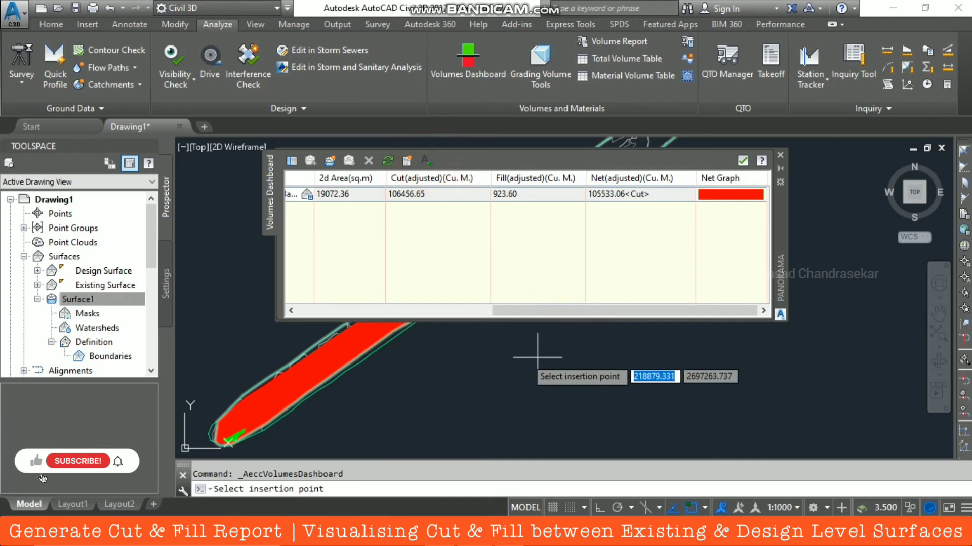
pyautogui.moveTo(580, 357); pyautogui.dragTo(760, 258, button='middle')
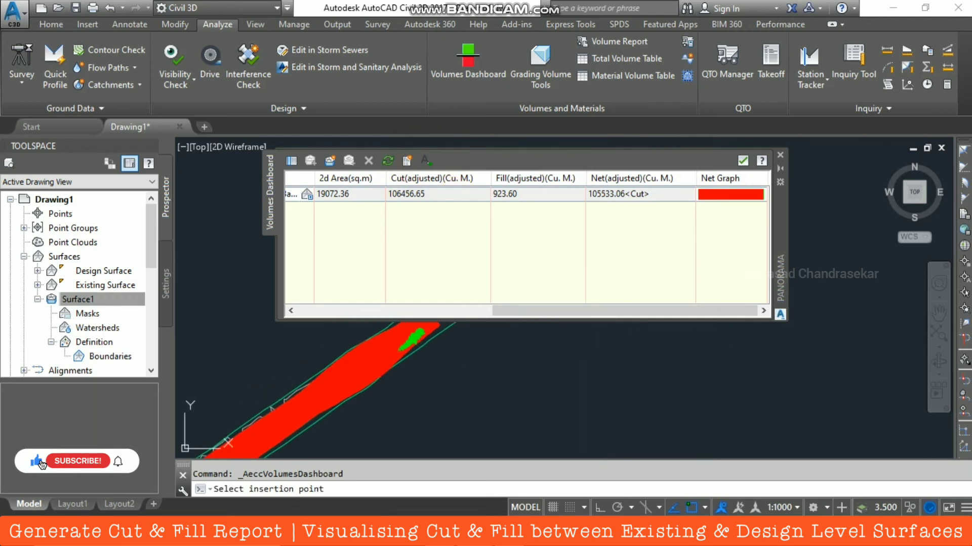
pyautogui.click(661, 303)
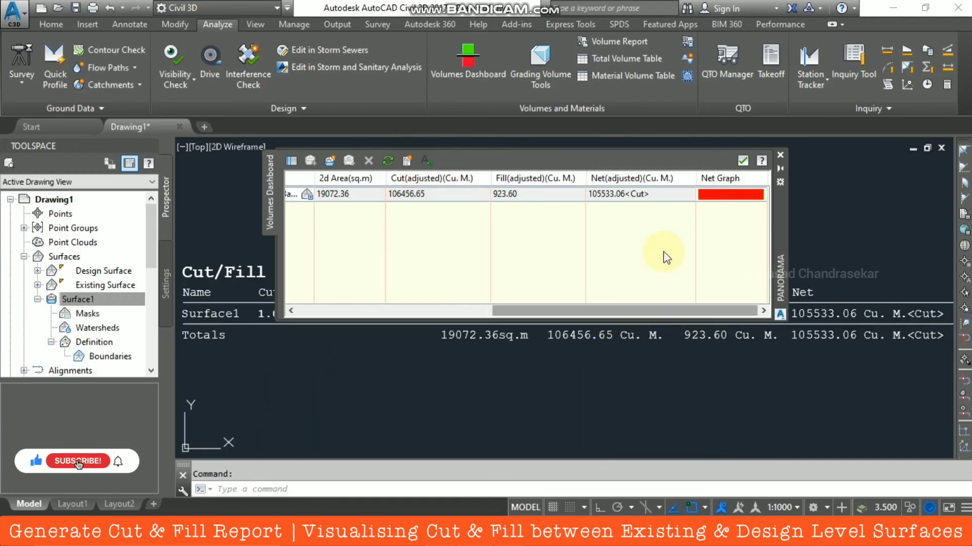
# - Close the Volumes Dashboard and examine the cut, fill and net volumes in the inserted Cut/Fill Summary table
pyautogui.click(742, 161)
pyautogui.scroll(-2, 640, 208)
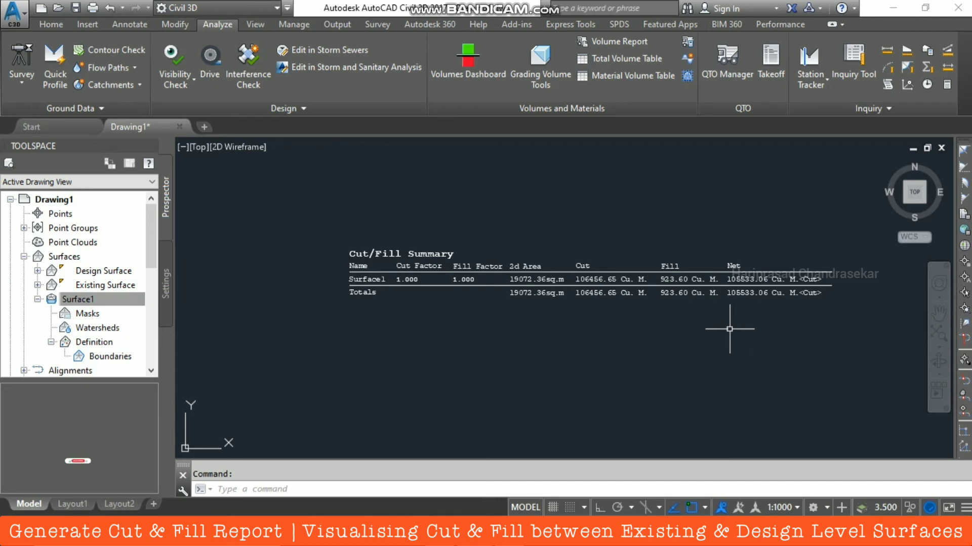
pyautogui.scroll(2, 724, 319)
pyautogui.moveTo(711, 302); pyautogui.dragTo(597, 336, button='middle')
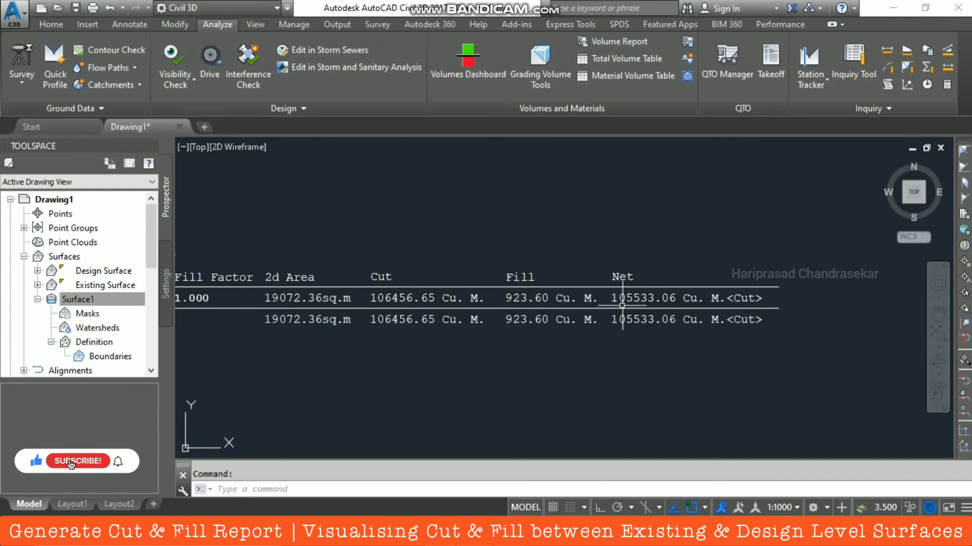
pyautogui.scroll(-2, 716, 304)
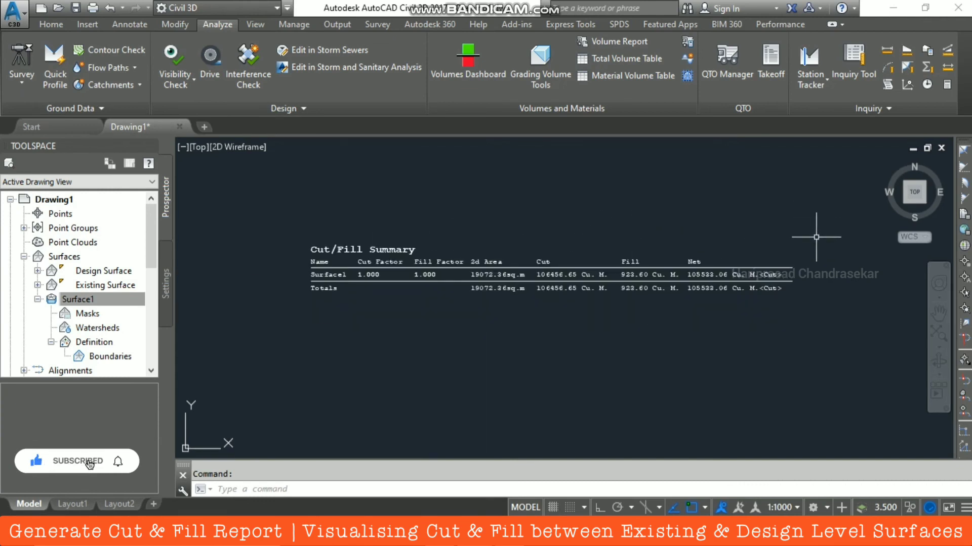
pyautogui.scroll(-3, 600, 208)
pyautogui.scroll(4, 582, 213)
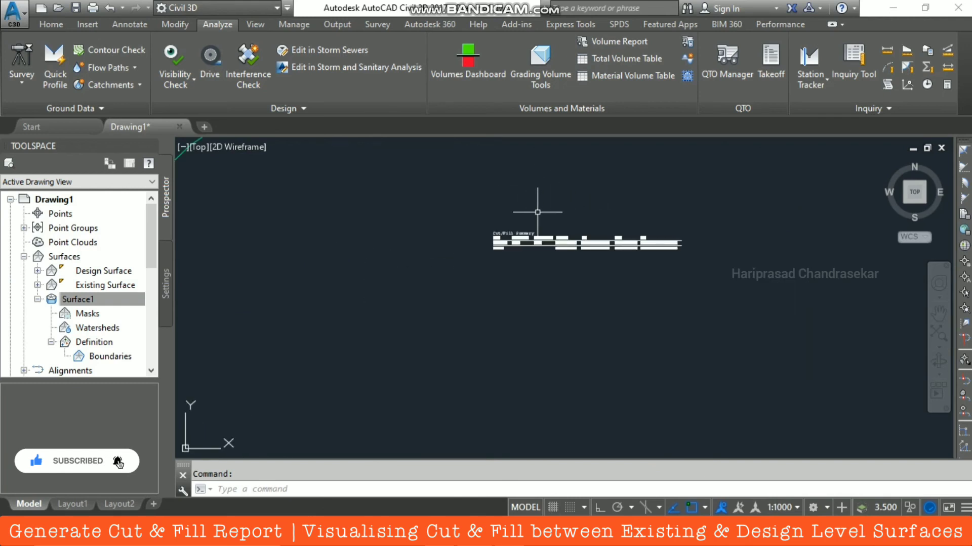
# - Generate the Cut/Fill Report for Surface1 from the Volumes Dashboard, review it in the browser, and close the report and the dashboard
pyautogui.click(478, 69)
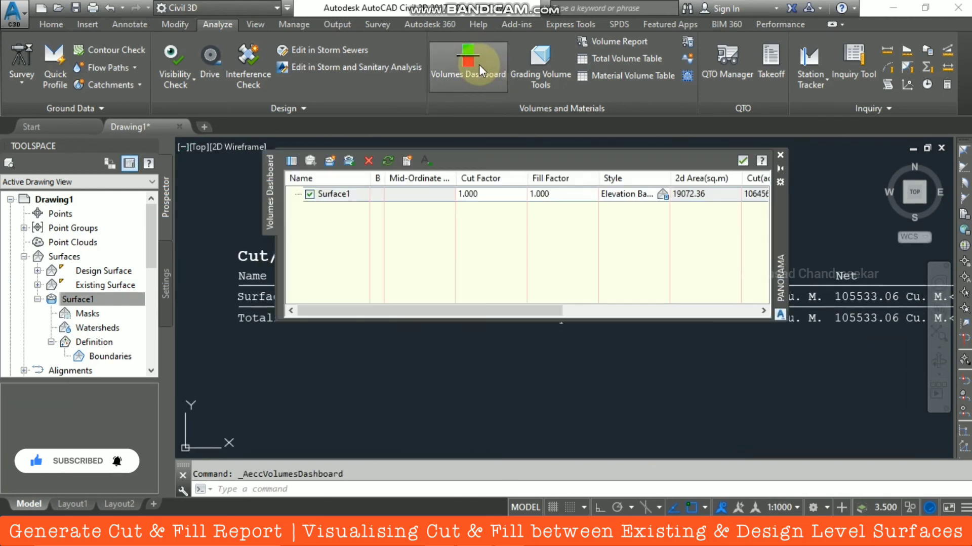
pyautogui.click(407, 161)
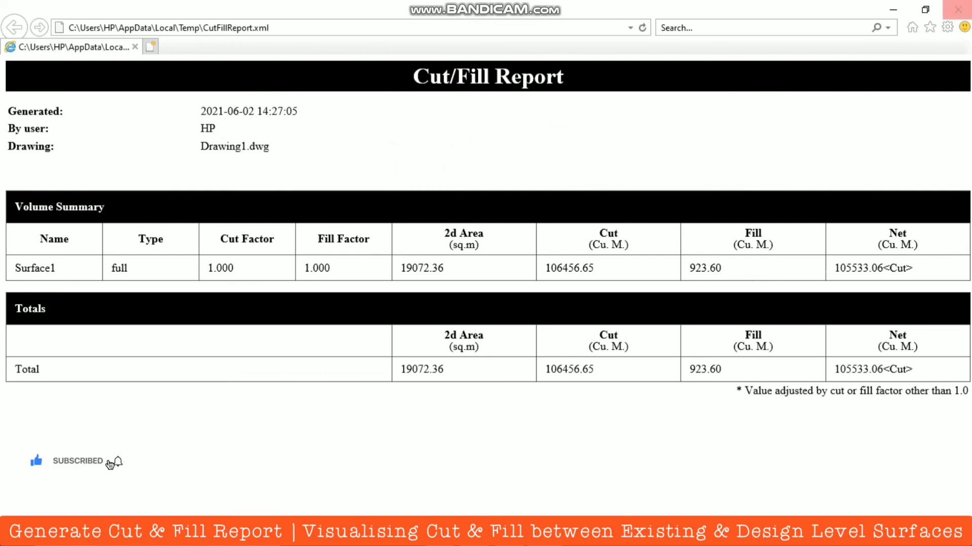
pyautogui.click(957, 9)
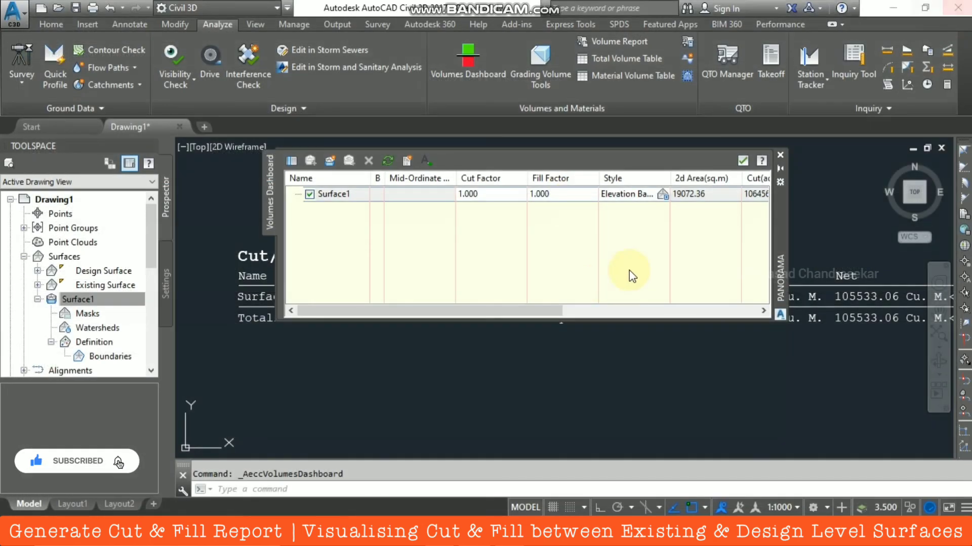
pyautogui.click(743, 161)
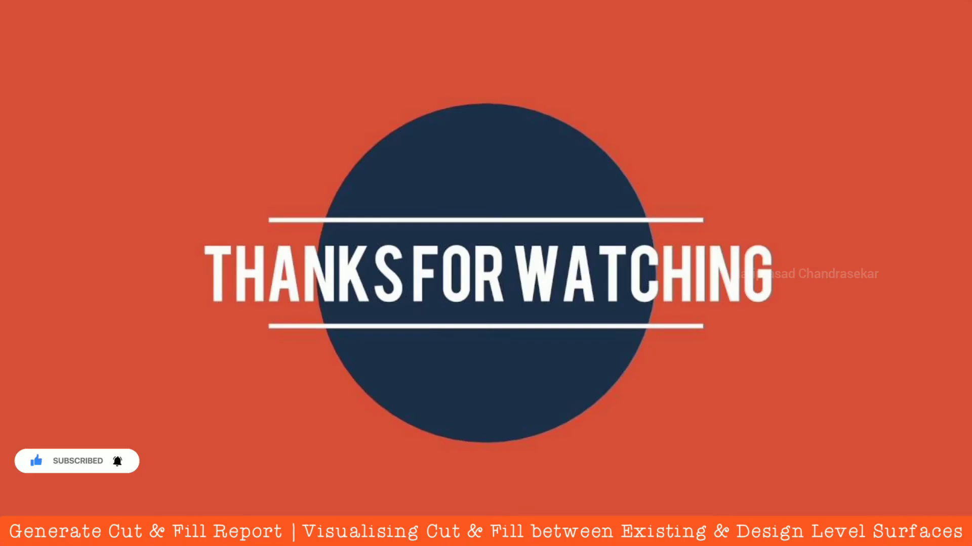